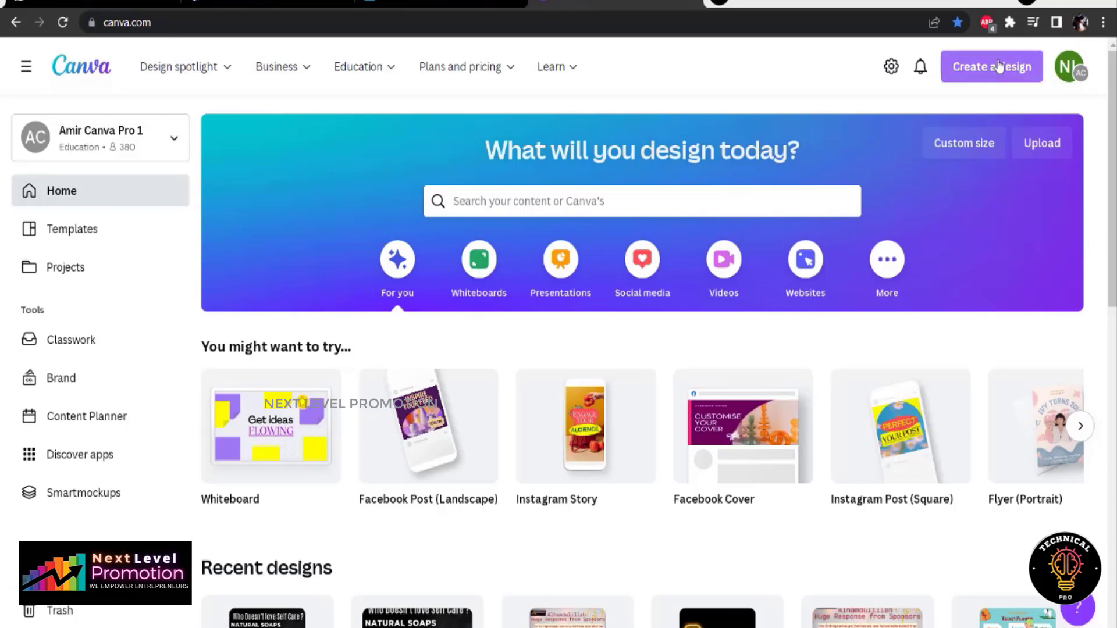
- Search the design types for "youtube" and create a blank YouTube Shorts design
left_click(995, 67)
type("youtube")
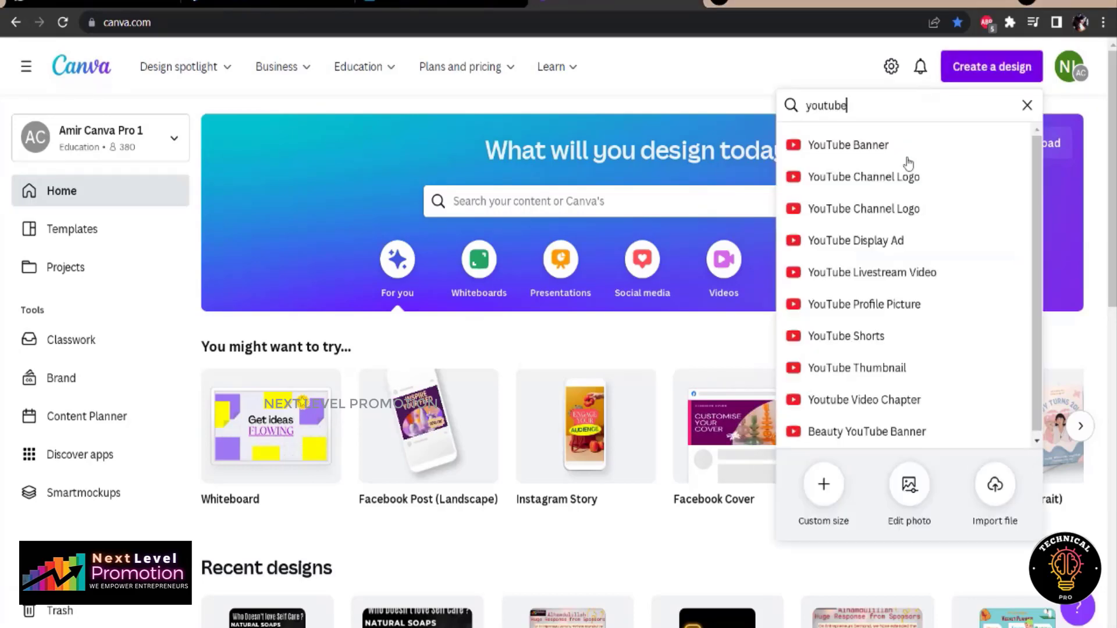
left_click(829, 337)
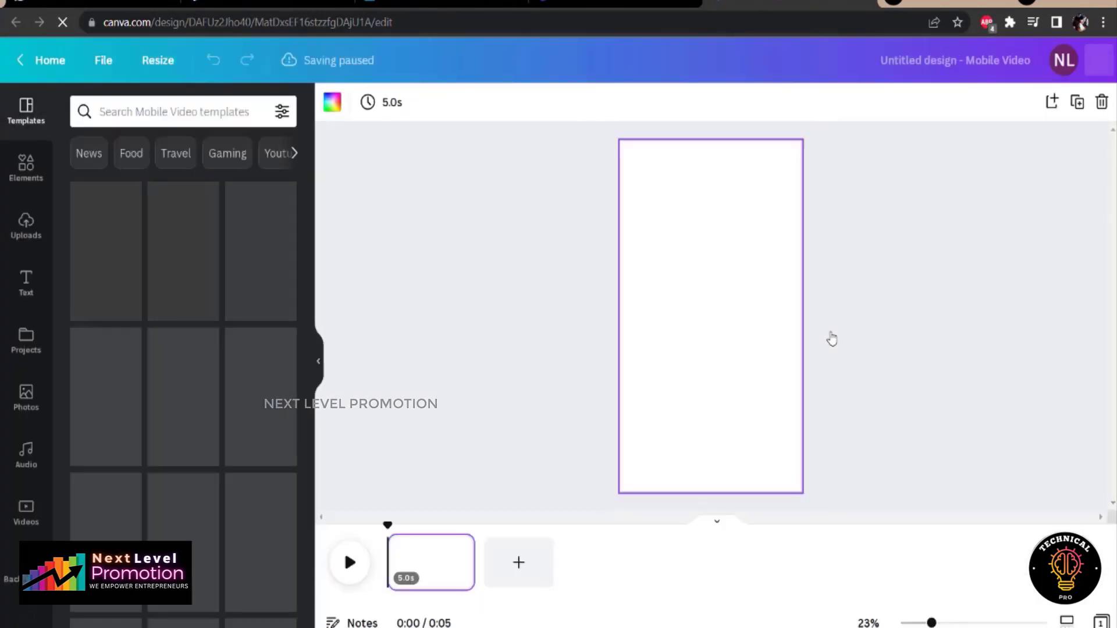
- Browse the Youtube shorts templates and apply the third page of Yellow Minimalist Breakfast YouTube Shorts
left_click(96, 155)
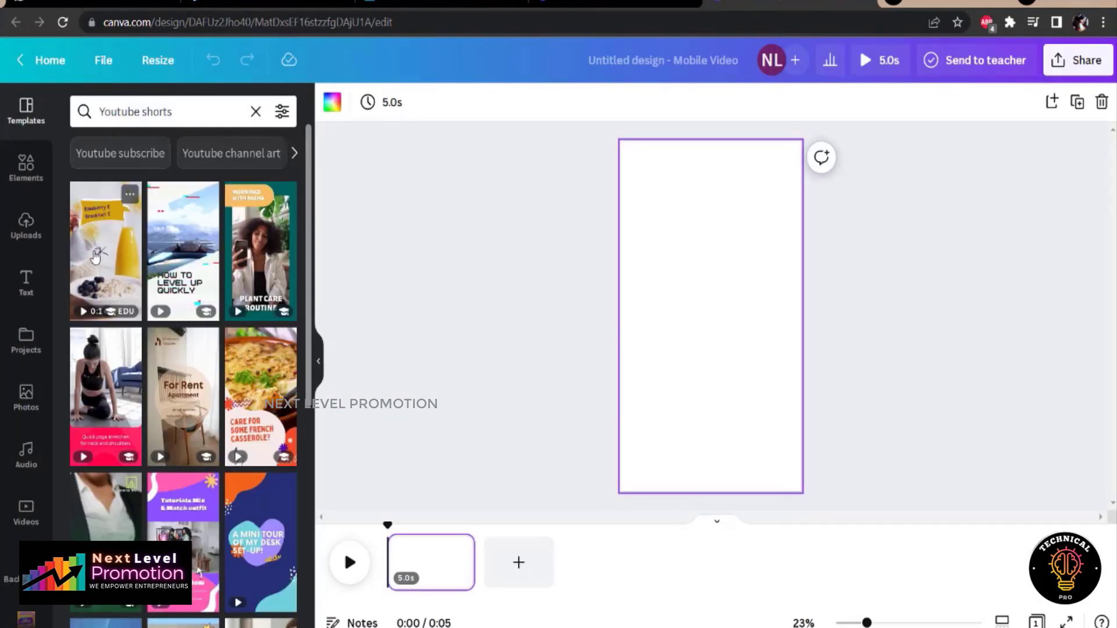
left_click(102, 279)
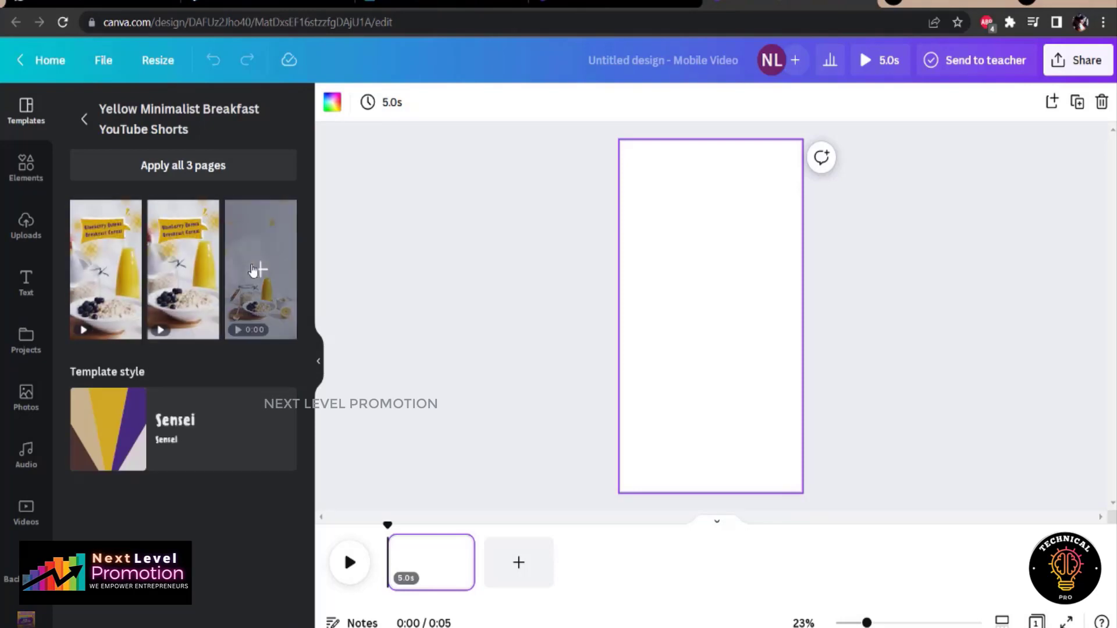
left_click(259, 245)
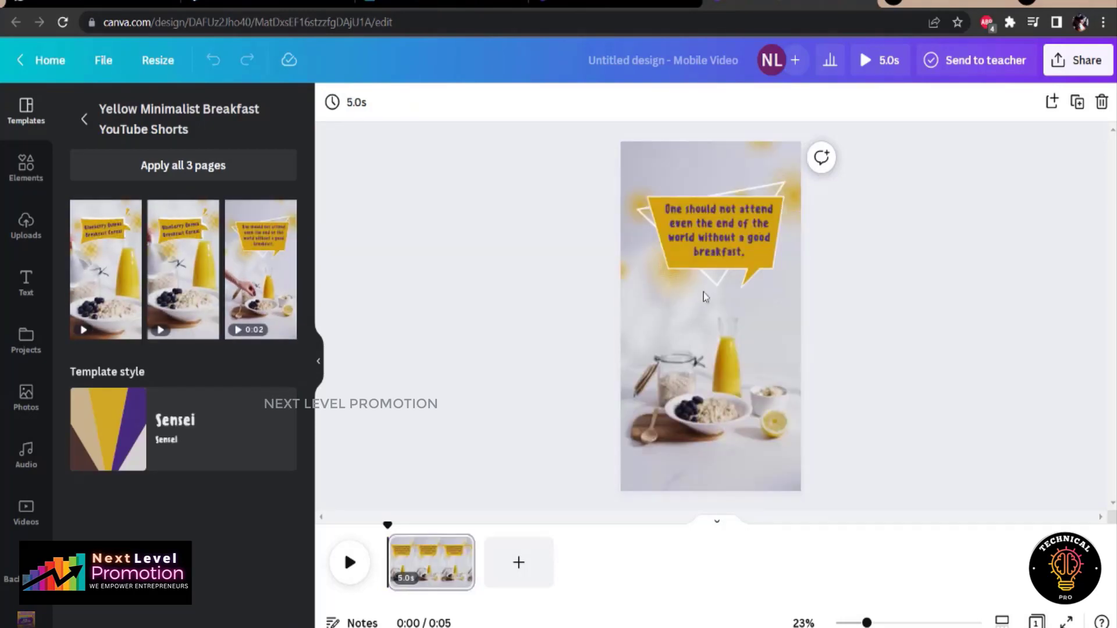
- Detach the template's breakfast video from the background and delete it from the page
left_click(725, 322)
right_click(664, 333)
left_click(757, 538)
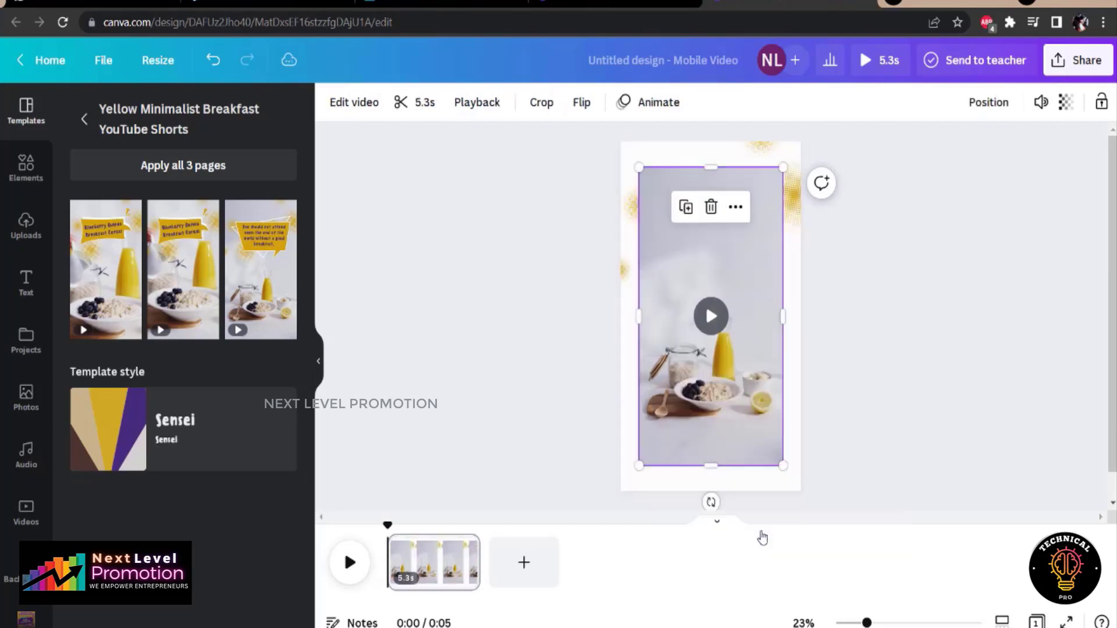
left_click(711, 207)
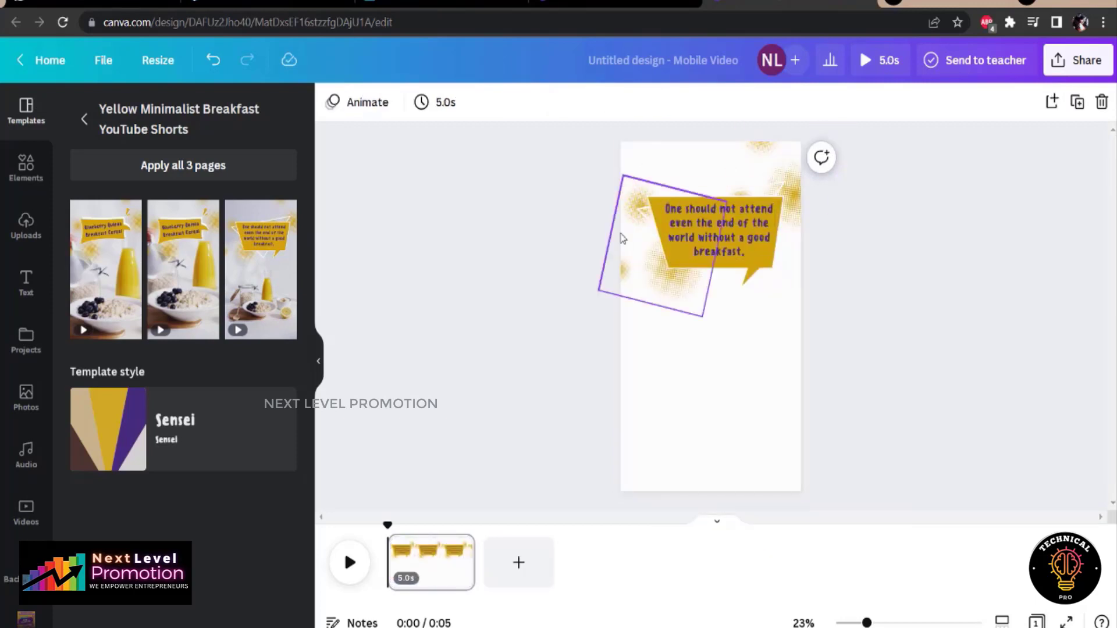
- Show the uploaded videos and replace the speech bubble's quote with "When you know he has a Crush on you"
left_click(28, 228)
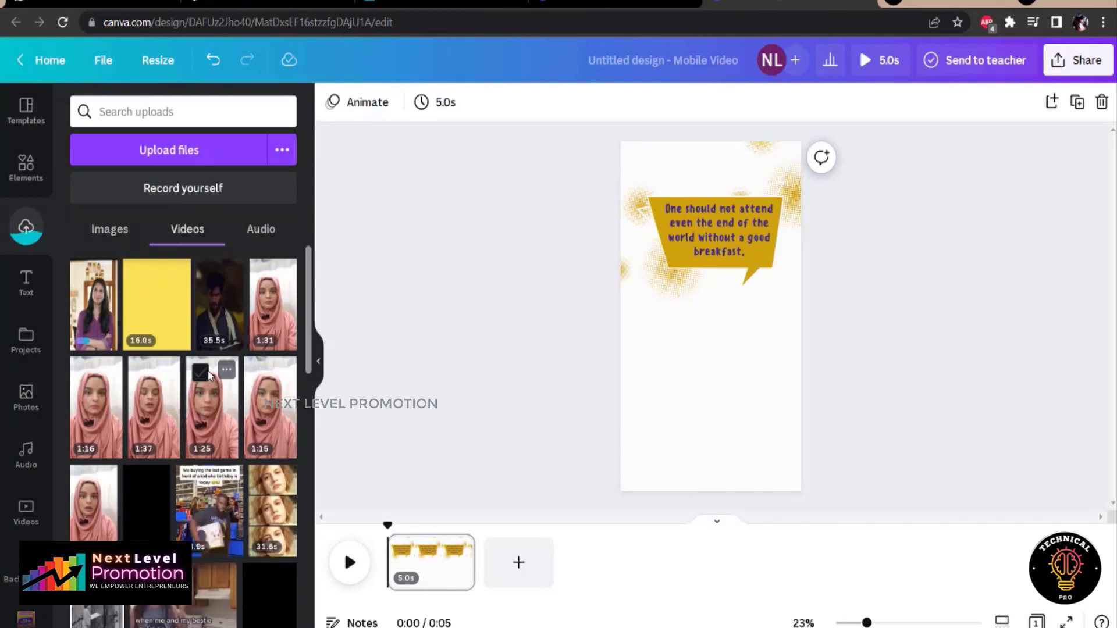
left_click(717, 224)
left_click(717, 225)
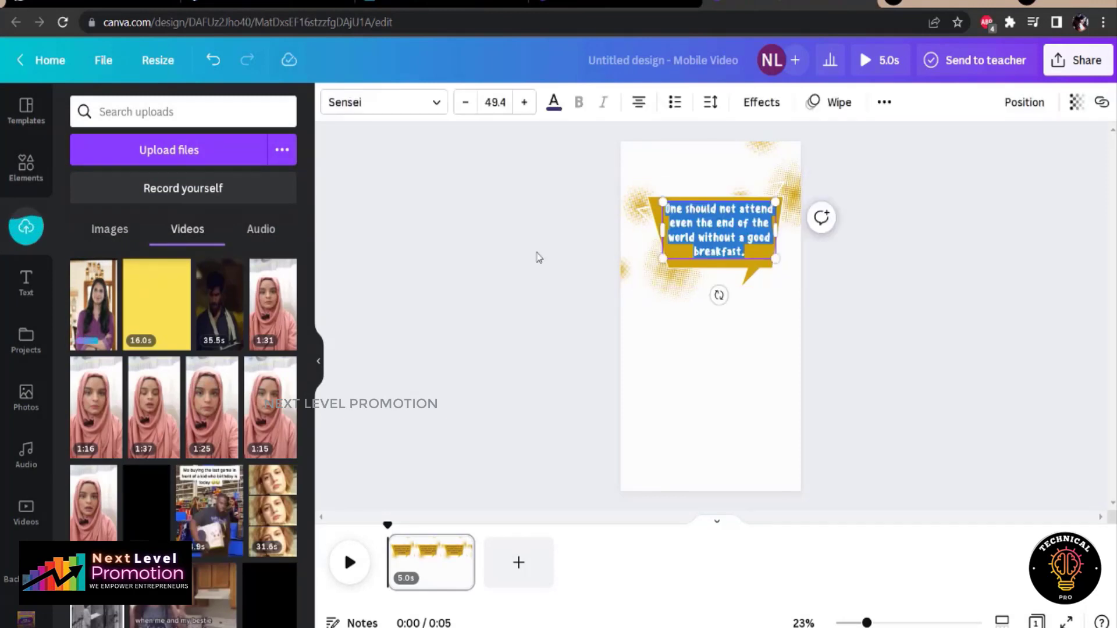
left_click(539, 257)
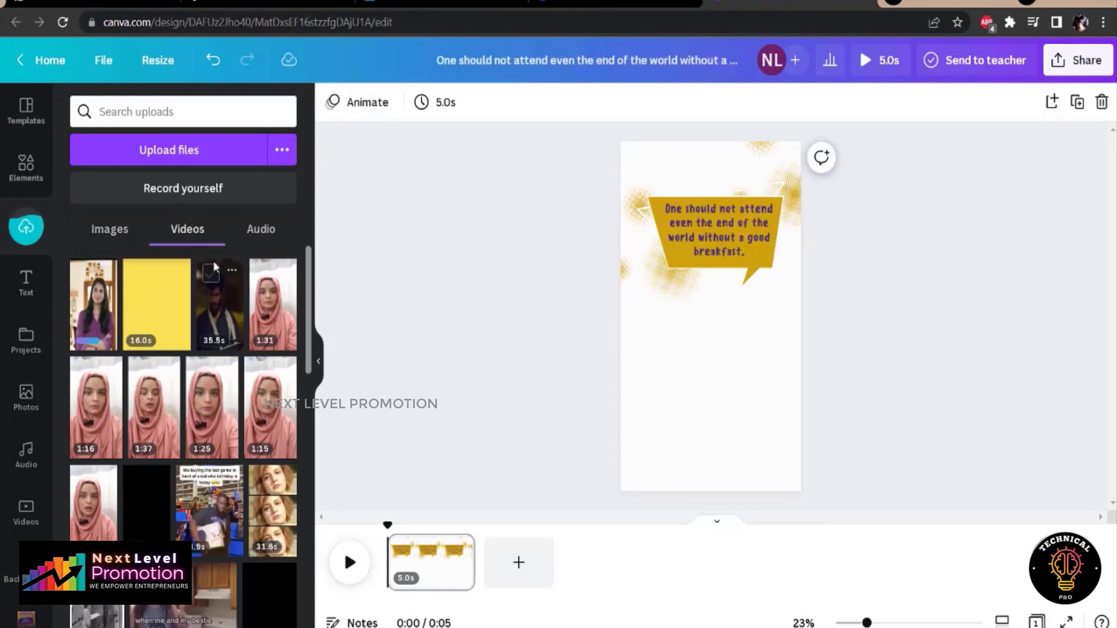
left_click(754, 224)
left_click(754, 224)
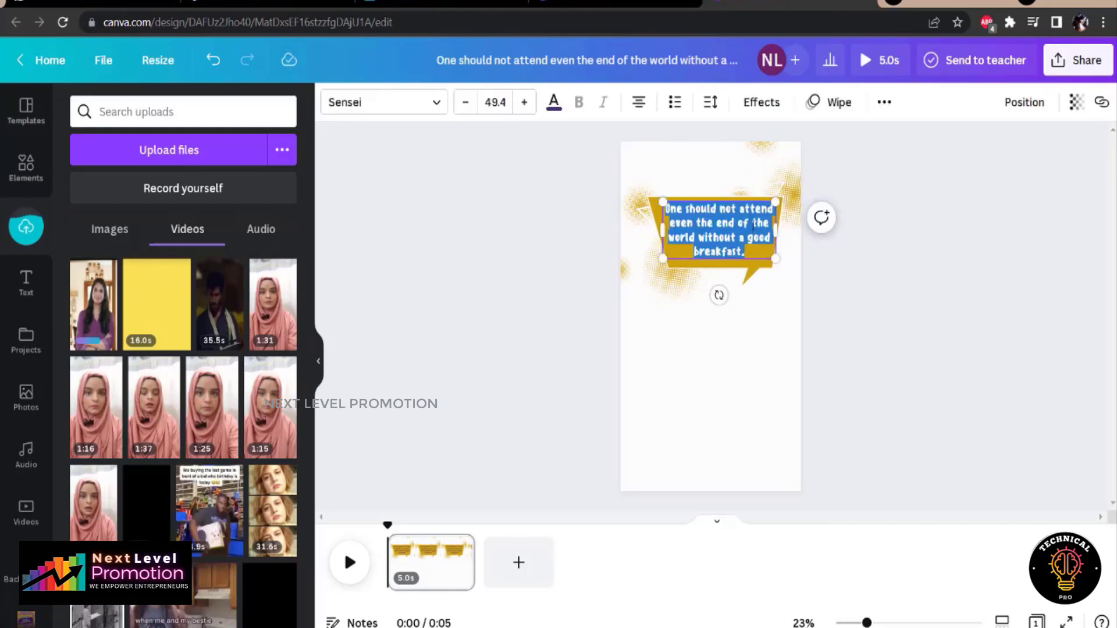
type("When you know h")
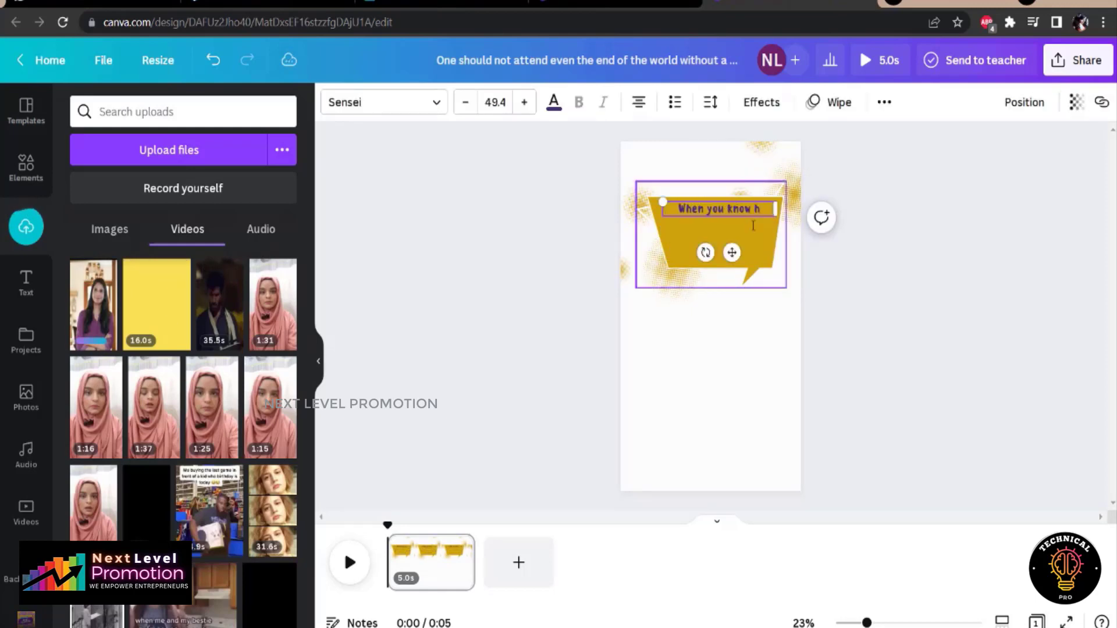
type("e has a /c")
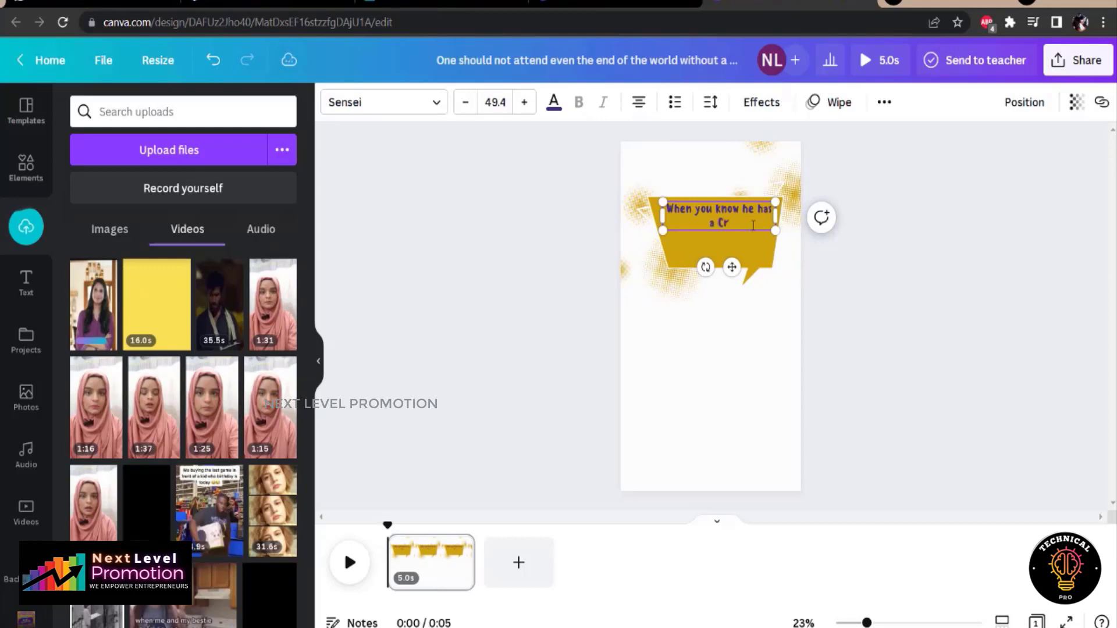
left_click(899, 334)
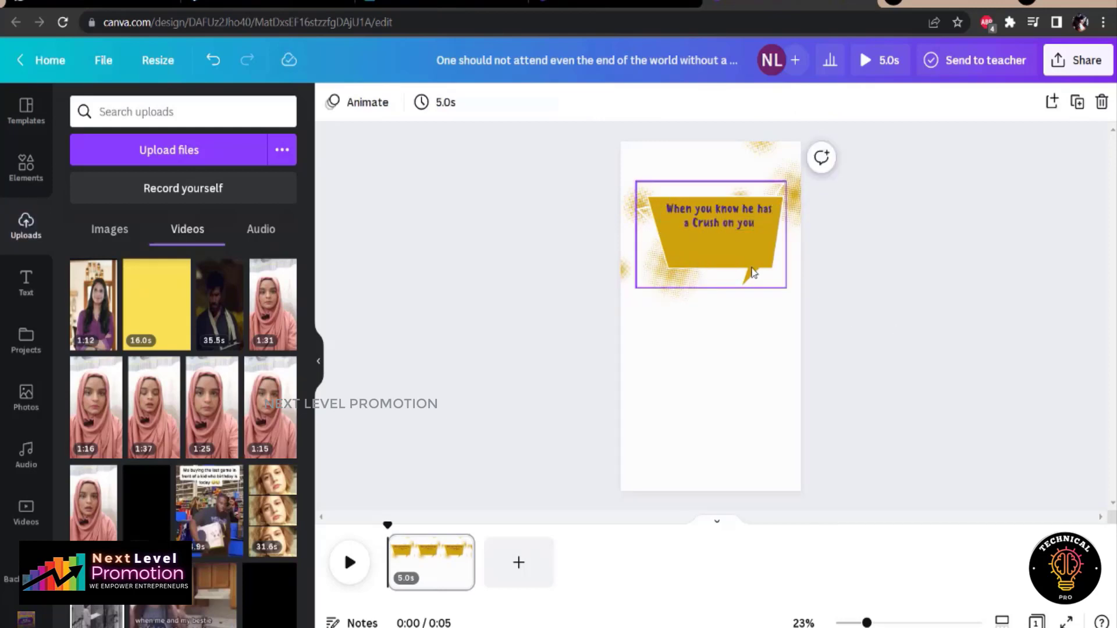
- Shrink the speech bubble to about 724 × 472 and reposition its two-line text inside it
left_click(750, 269)
left_click_drag(782, 286, 759, 247)
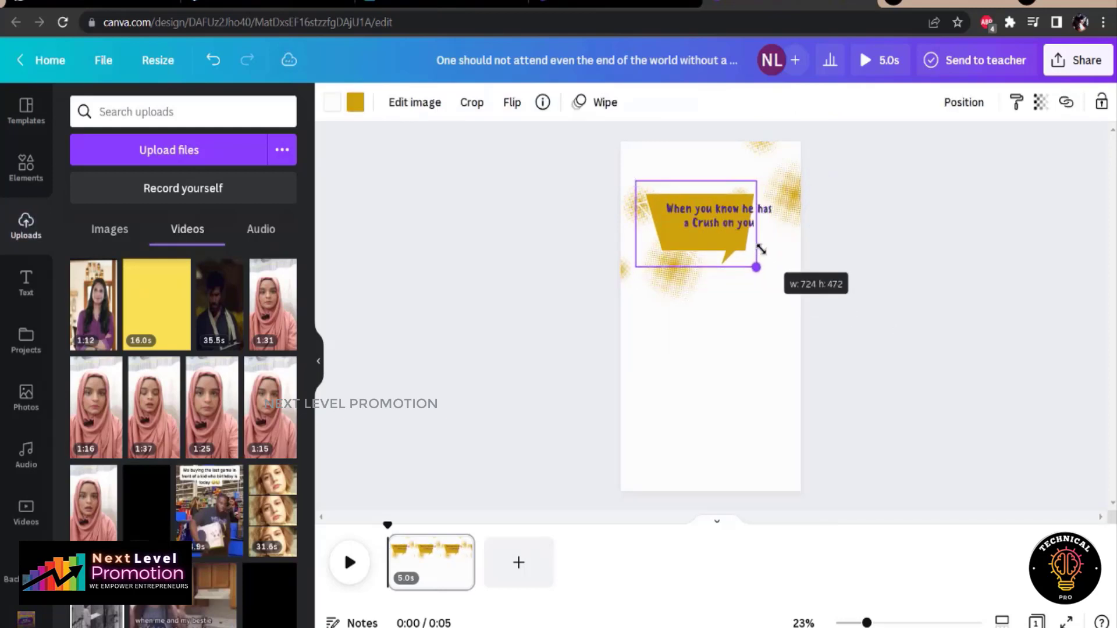
left_click(867, 336)
left_click(698, 226)
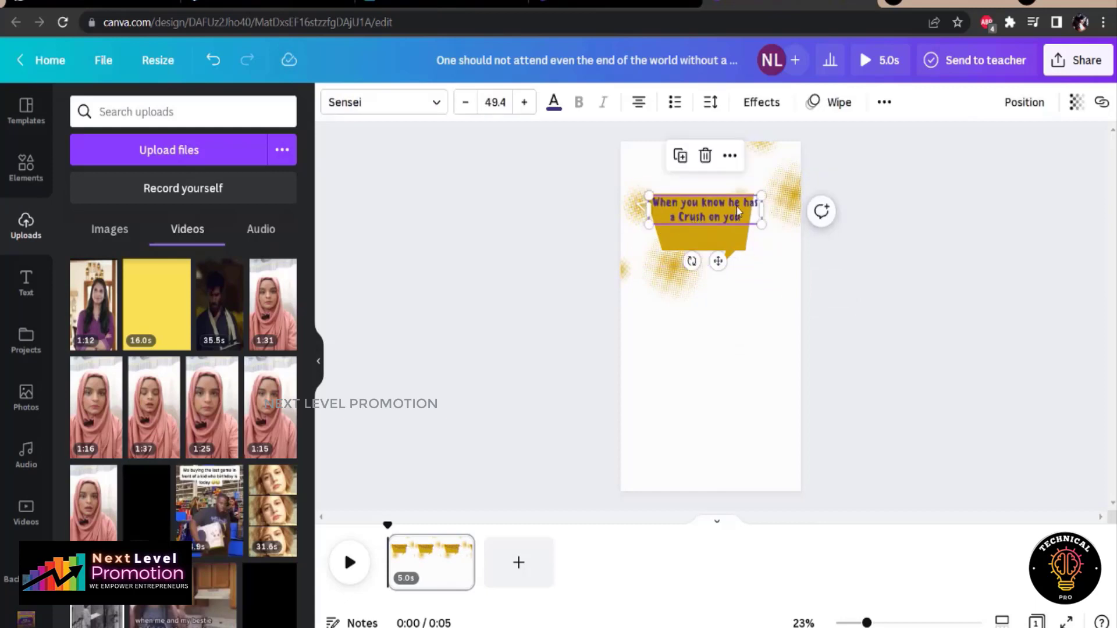
left_click(1012, 366)
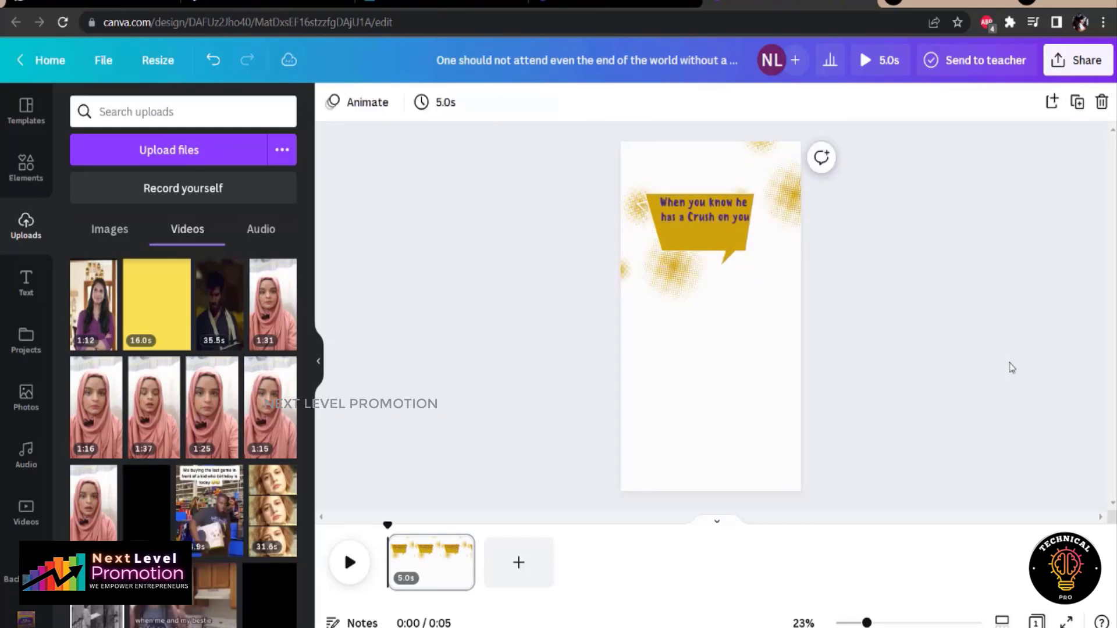
left_click(685, 216)
left_click_drag(685, 218, 686, 220)
left_click(464, 293)
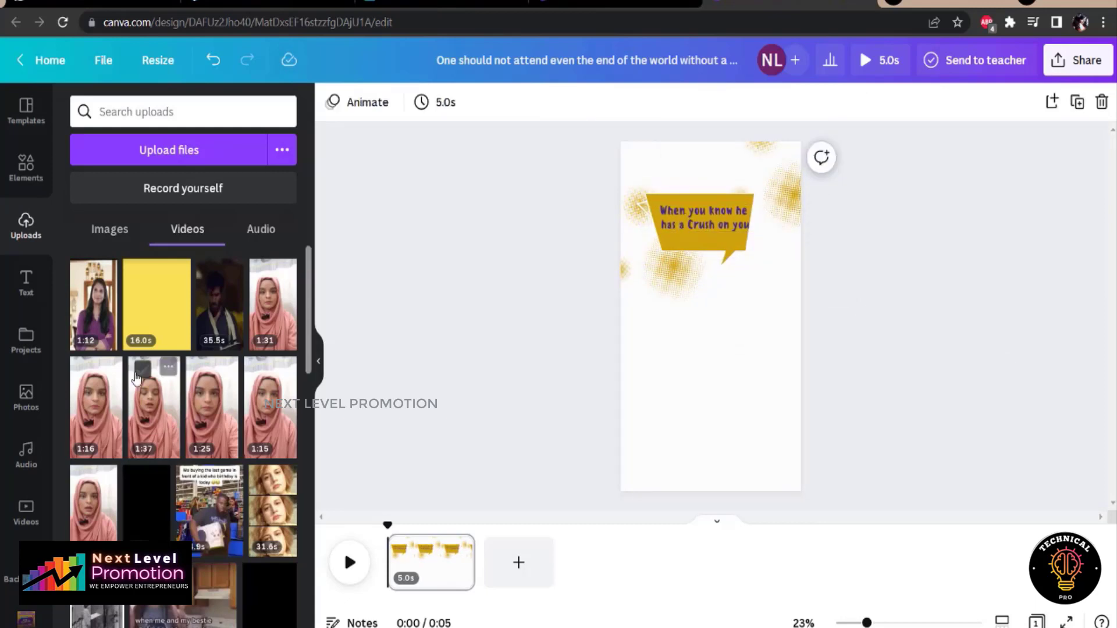
- Add the uploaded 1:12 video to the page and set it as the background
left_click(98, 332)
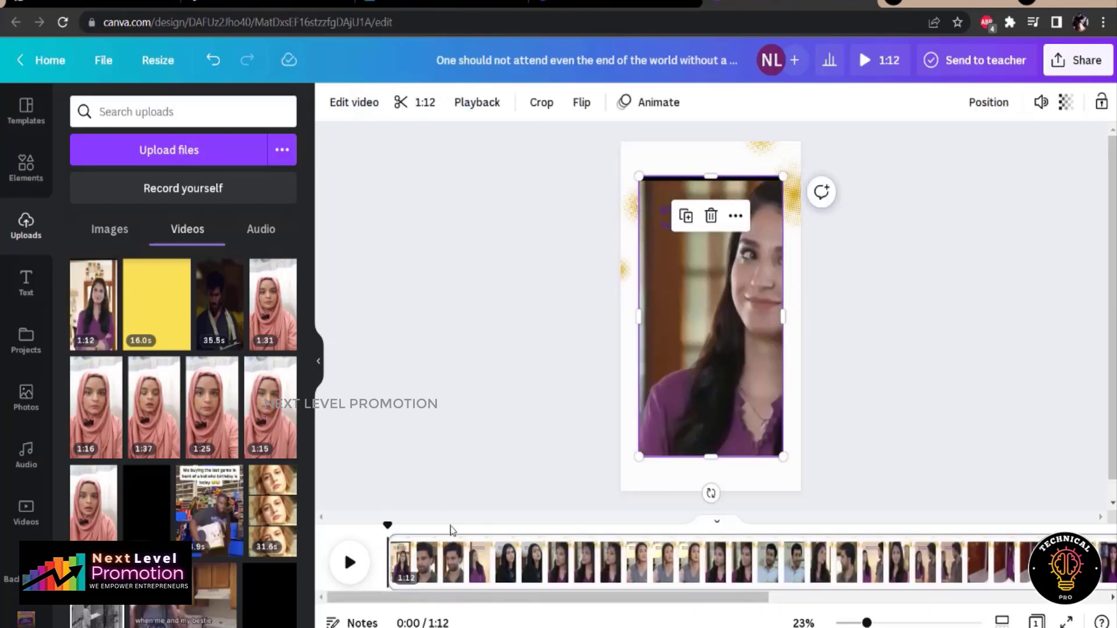
right_click(726, 385)
left_click(819, 611)
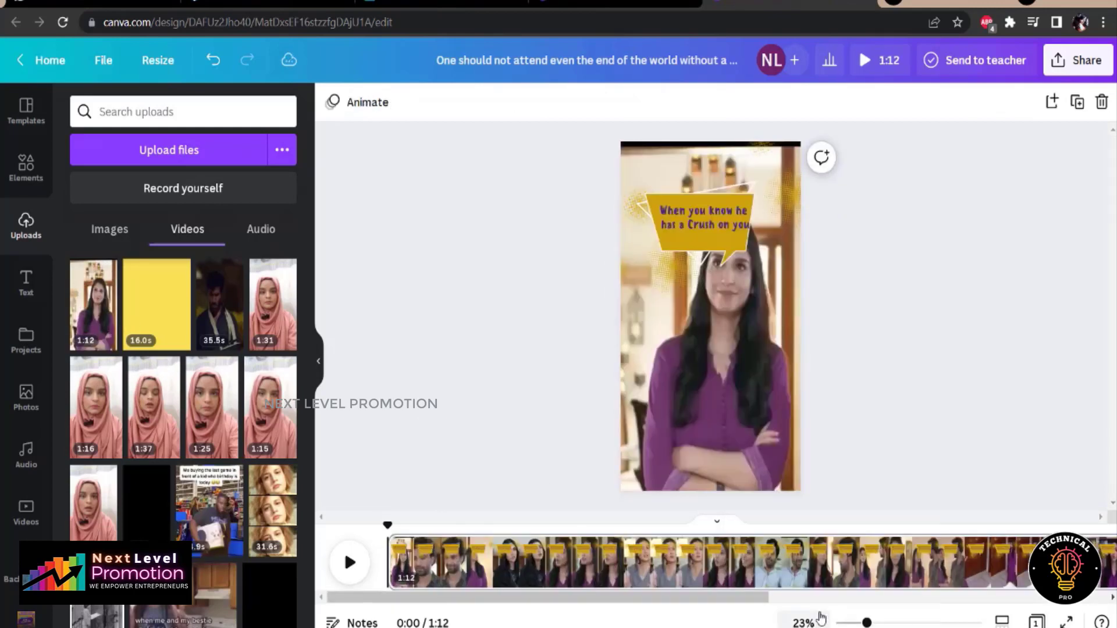
- Select the caption text together with its speech bubble and move both to the lower part of the page
left_click(693, 225)
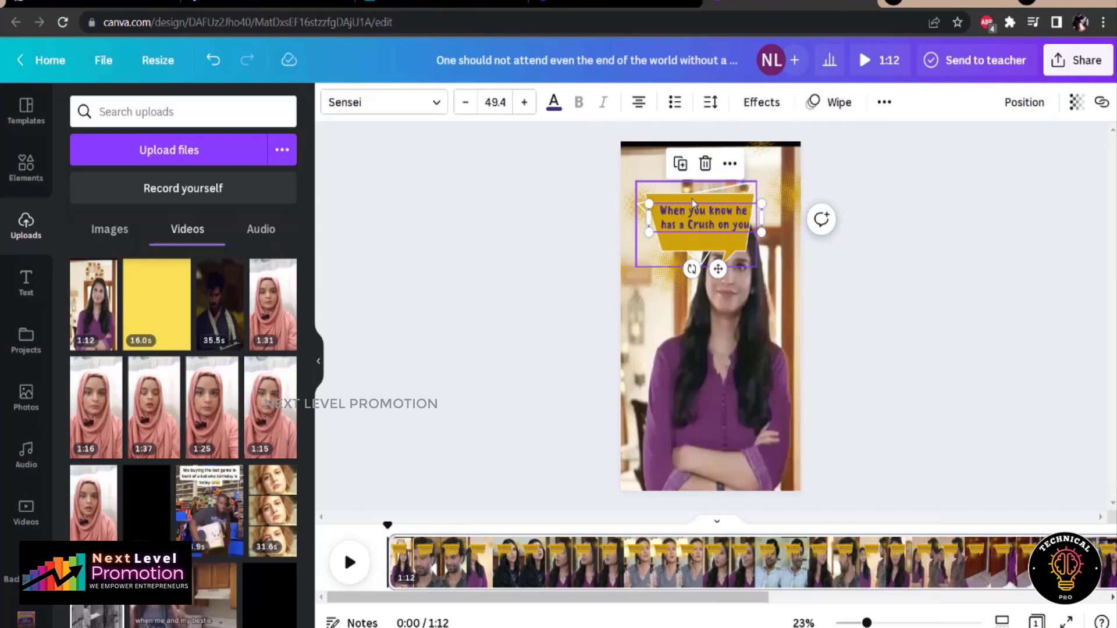
left_click(692, 199, "shift")
left_click(1029, 105)
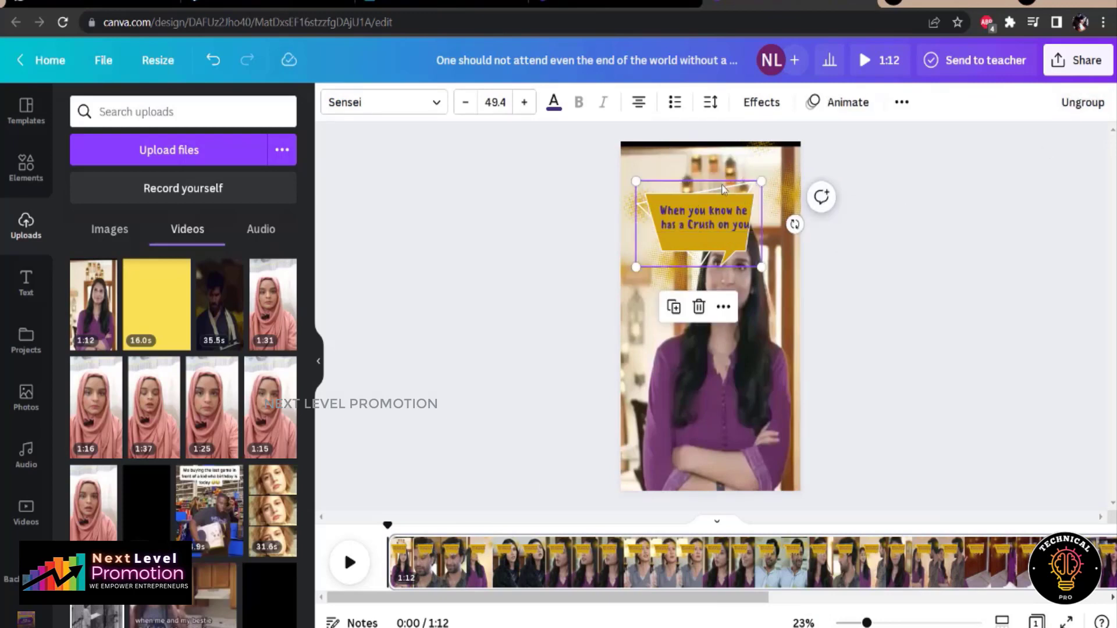
left_click_drag(721, 188, 725, 394)
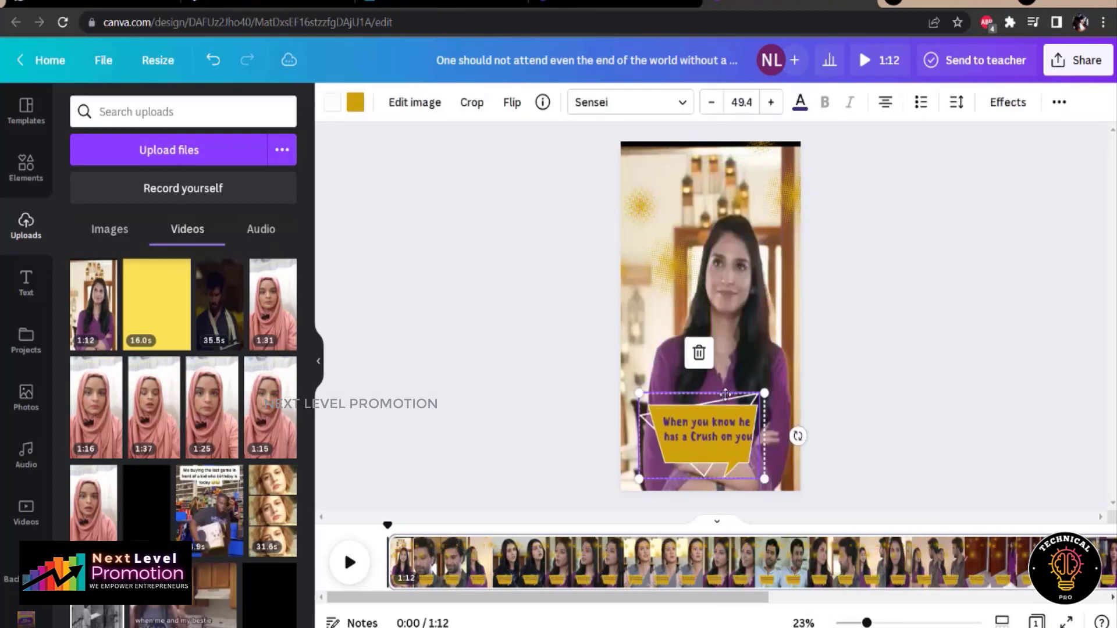
left_click(936, 336)
- Enlarge the left yellow halftone graphic and place it in the page's lower-left corner, nudging the upper-right one slightly left
left_click(629, 217)
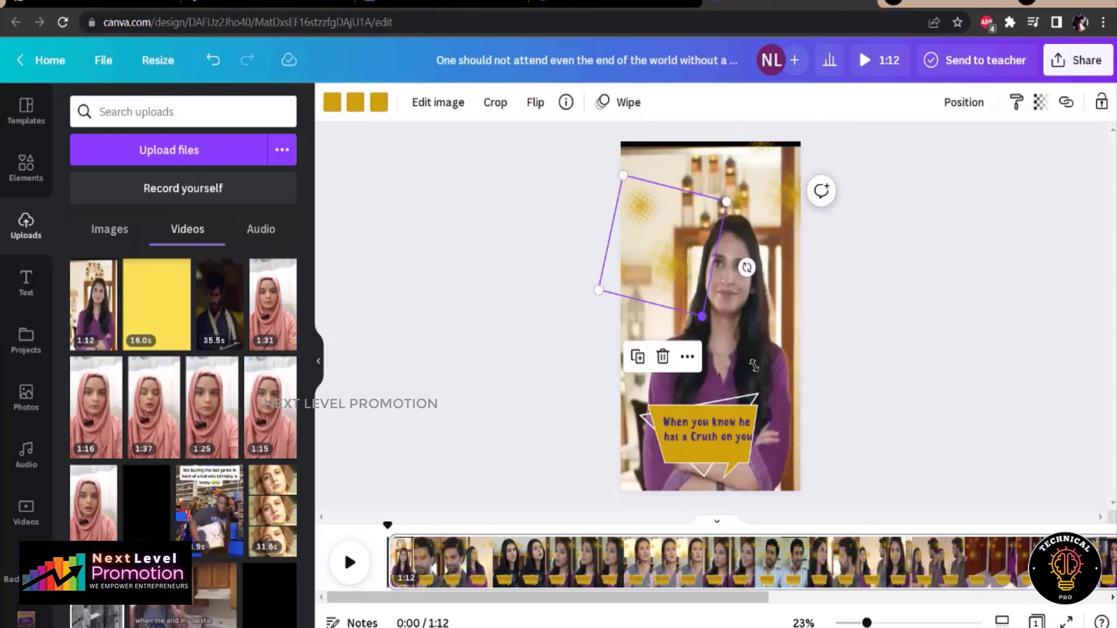
left_click_drag(754, 365, 835, 479)
left_click_drag(702, 356, 618, 343)
left_click_drag(784, 213, 766, 209)
left_click(970, 329)
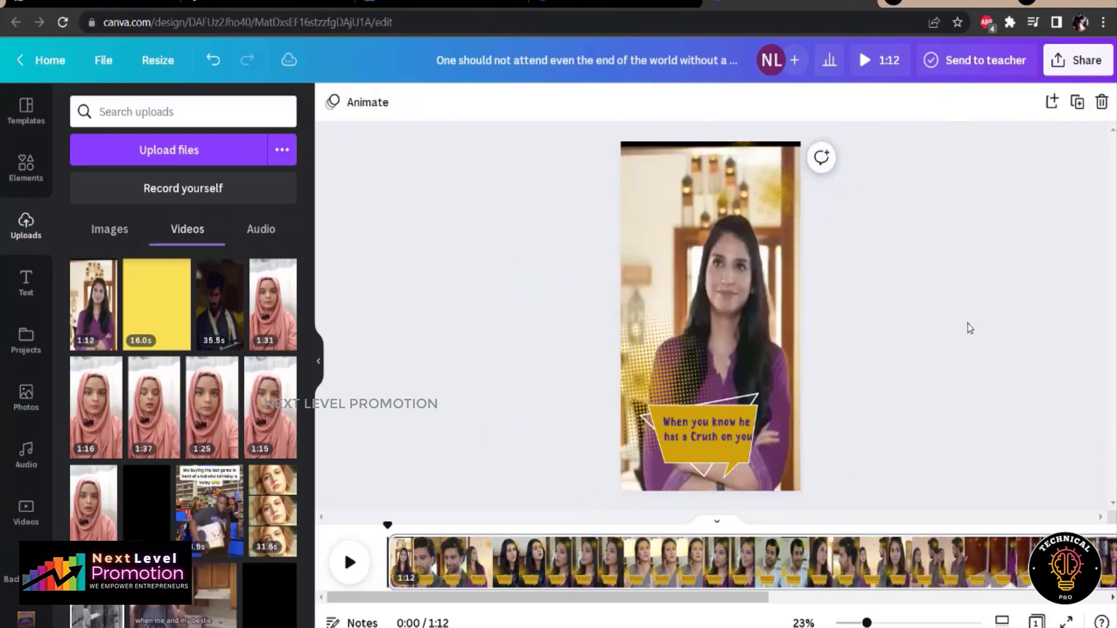
left_click(686, 372)
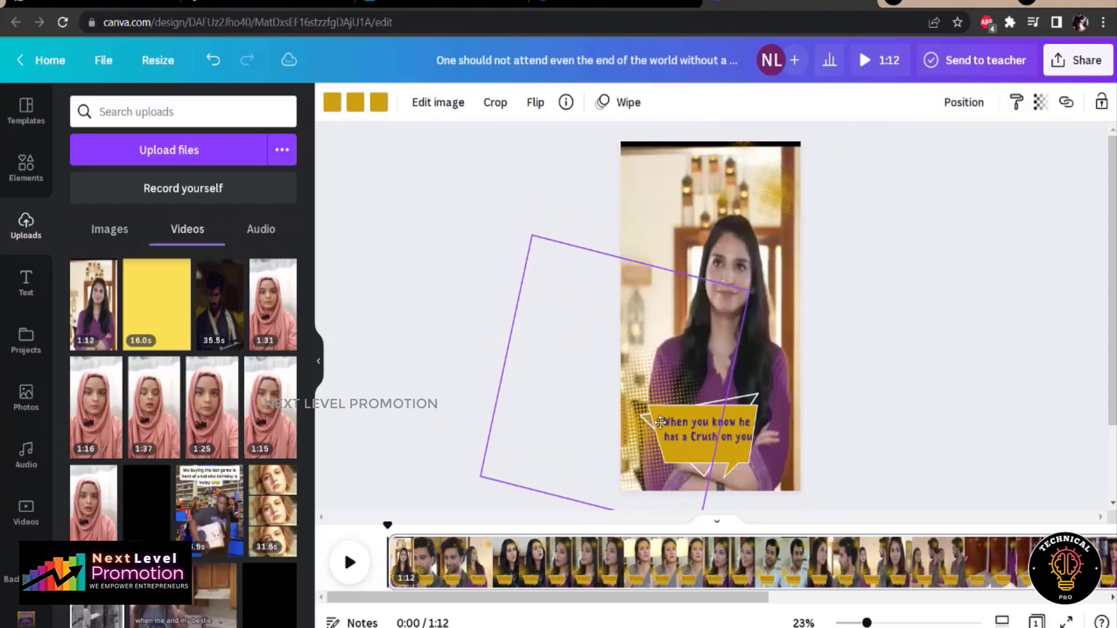
left_click(389, 201)
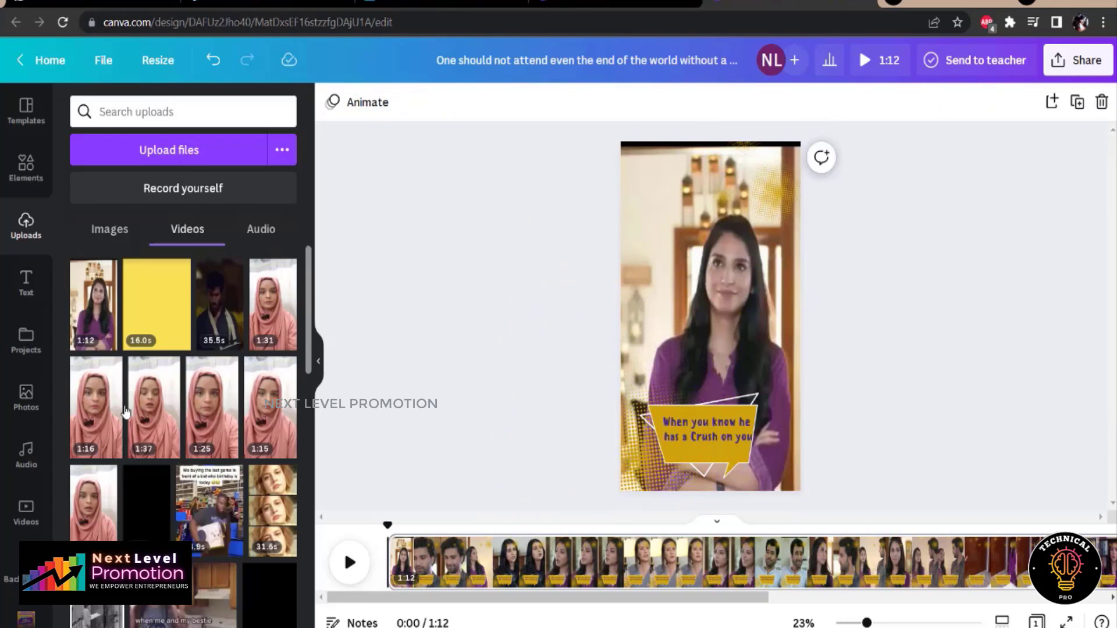
- Add the Drama Queen logo from the uploaded images, shrink it, and place it in the page's upper-left corner
left_click(105, 230)
scroll(187, 605, "down", 10)
left_click(187, 605)
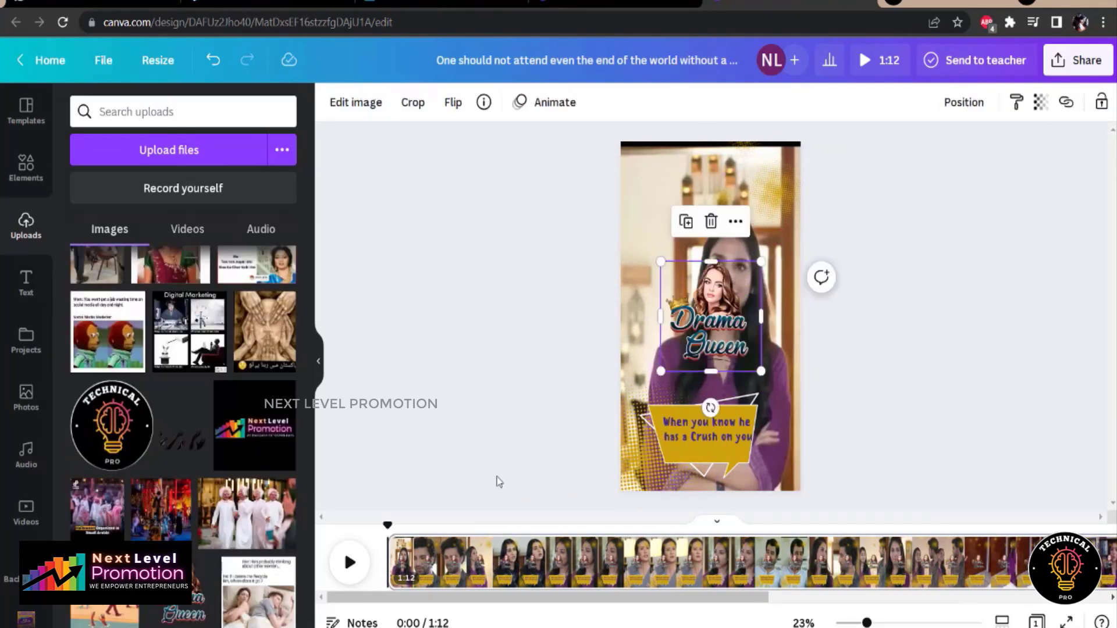
left_click_drag(761, 371, 713, 318)
left_click_drag(691, 281, 661, 174)
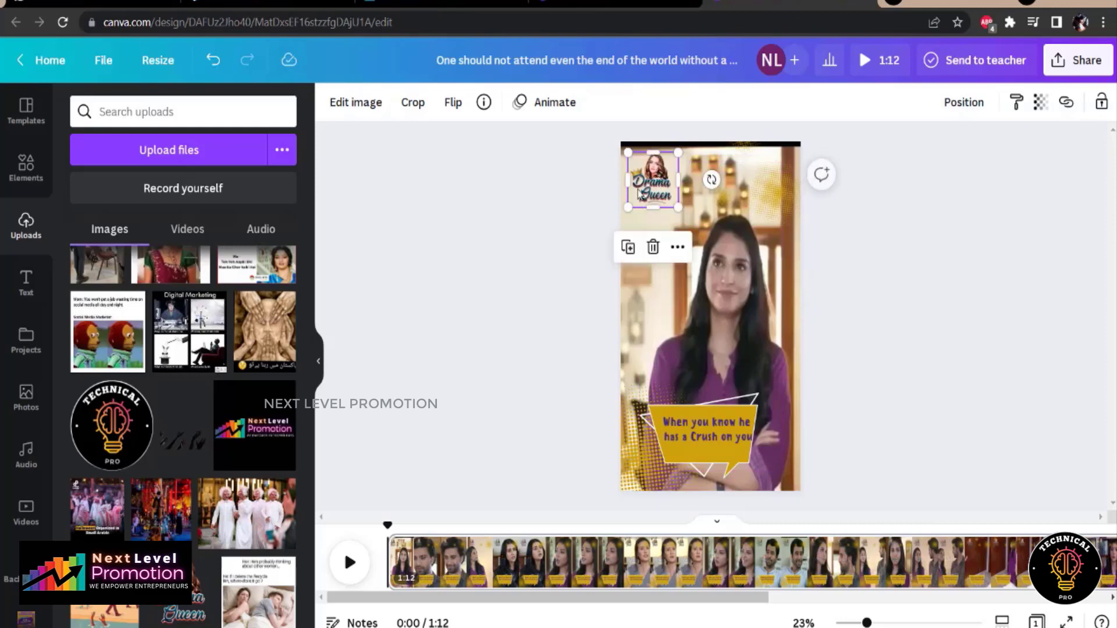
left_click(501, 302)
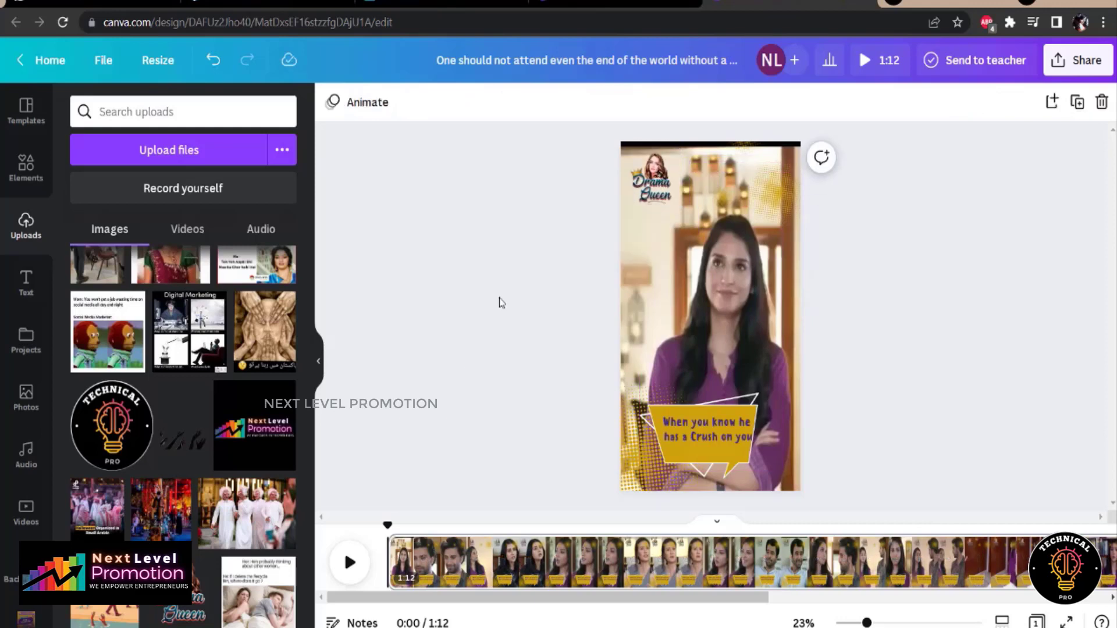
- Play the video to find the cut point and split the page at 0:12
left_click(350, 564)
left_click(351, 563)
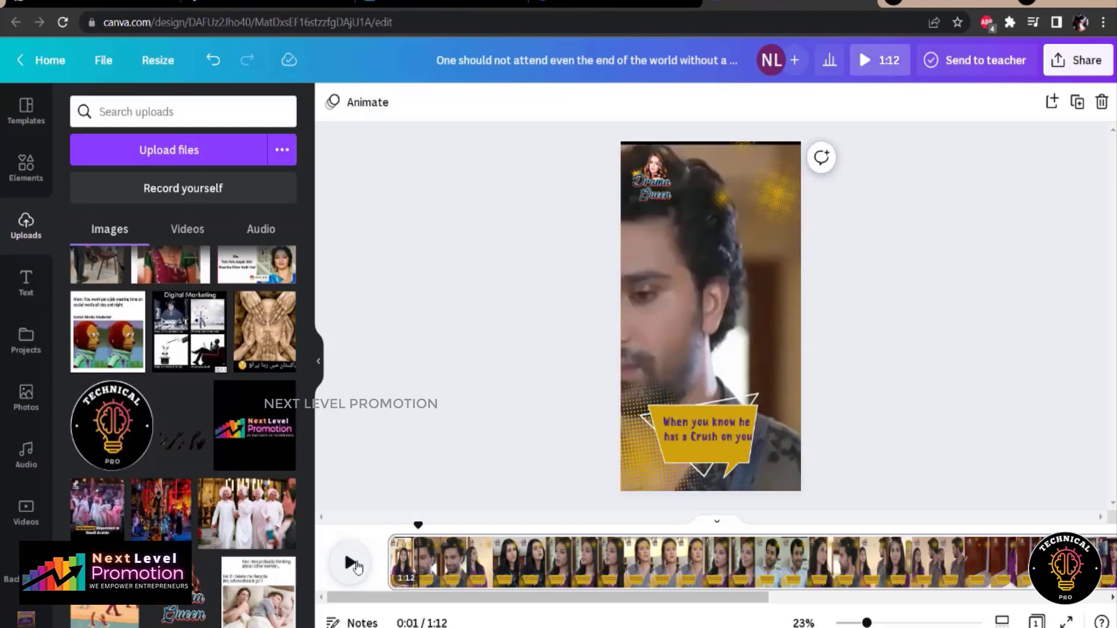
left_click(355, 565)
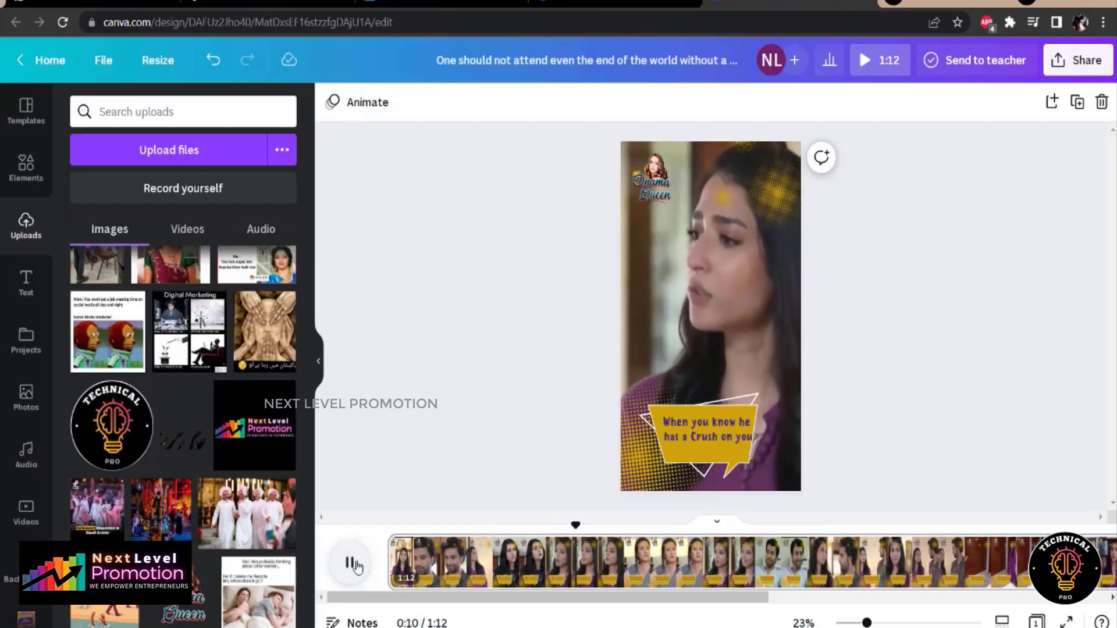
left_click(352, 563)
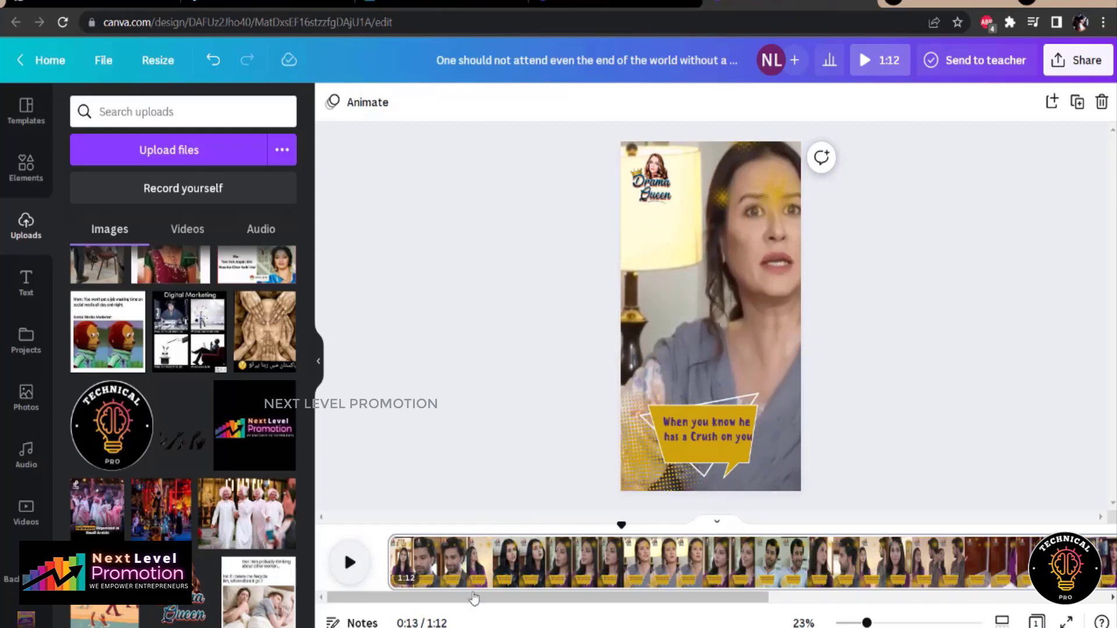
left_click_drag(621, 526, 603, 529)
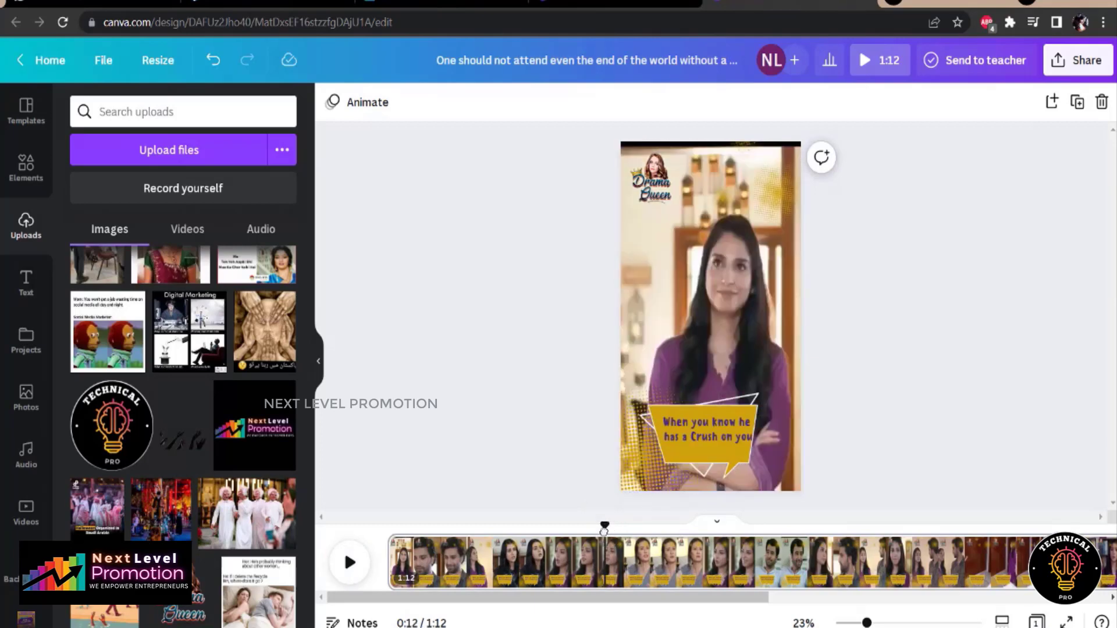
key("s")
left_click_drag(553, 599, 526, 603)
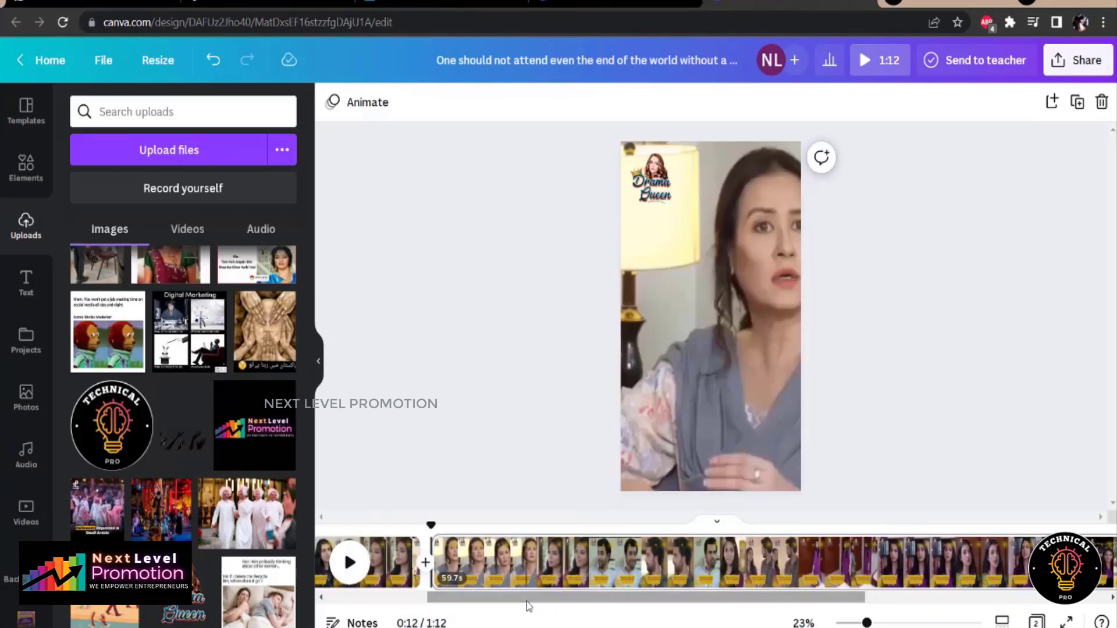
- Add a Circle Wipe transition between the first and second pages and play the video across the cut
left_click(425, 554)
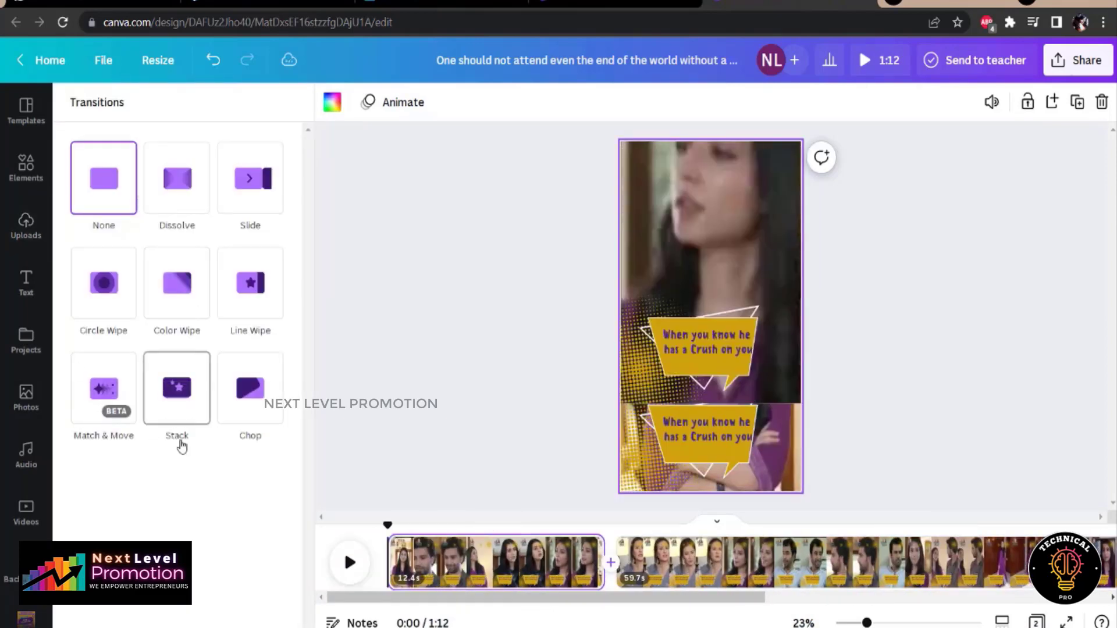
left_click(105, 317)
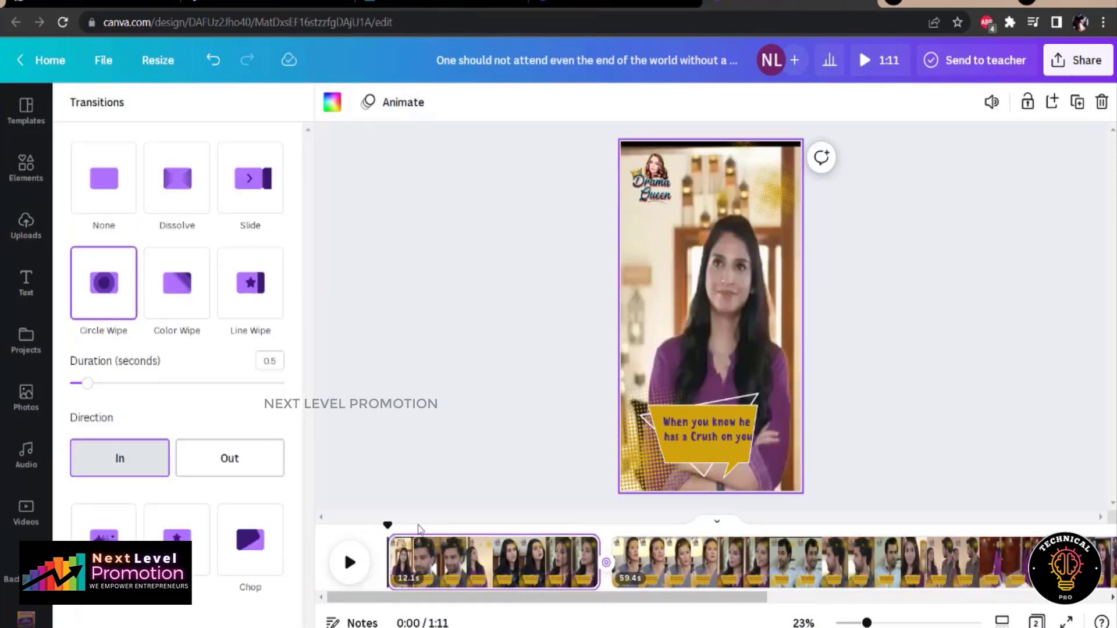
left_click_drag(388, 525, 586, 522)
left_click(349, 563)
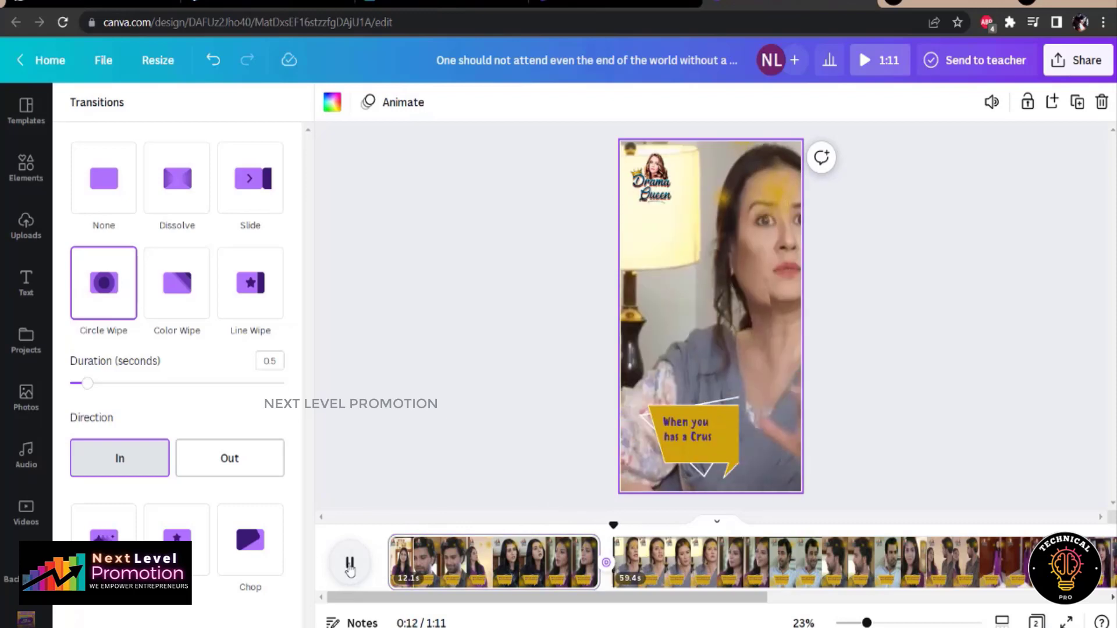
- Delete the caption and its speech bubble from the second page
left_click(631, 526)
left_click(724, 431)
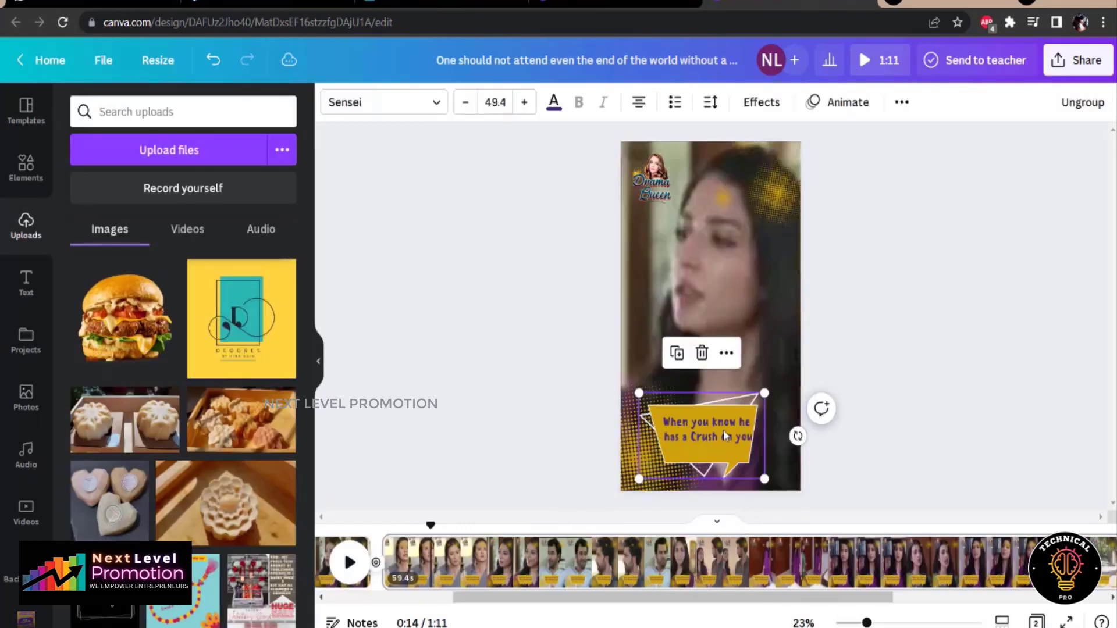
key("Delete")
- Play the second page on to 0:23, split it there, and add a Color Wipe transition at the new cut
left_click(350, 563)
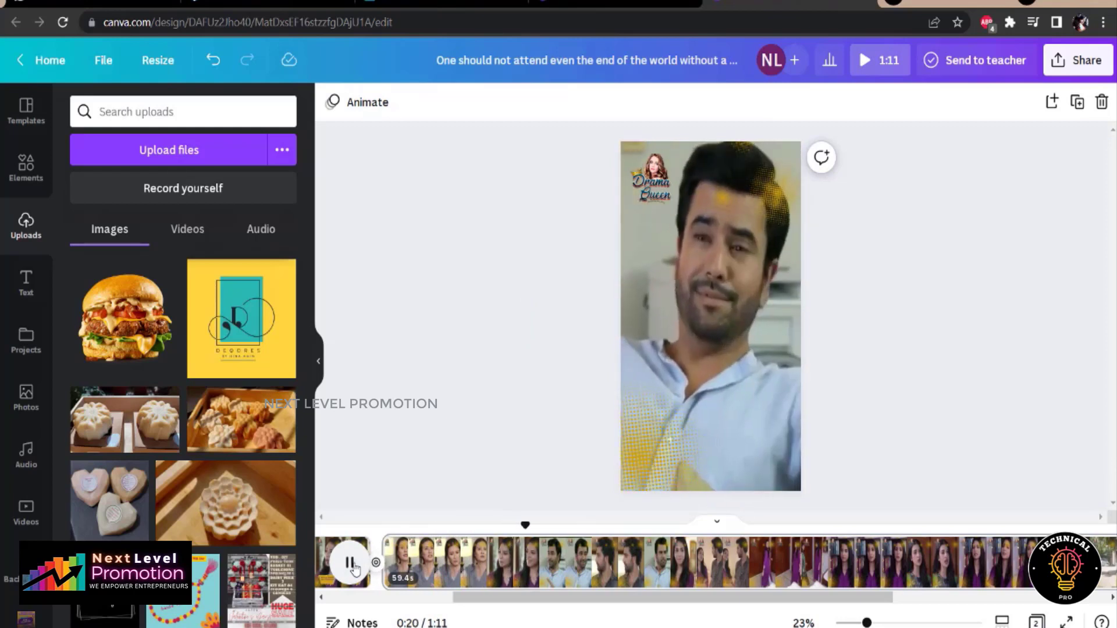
left_click(351, 564)
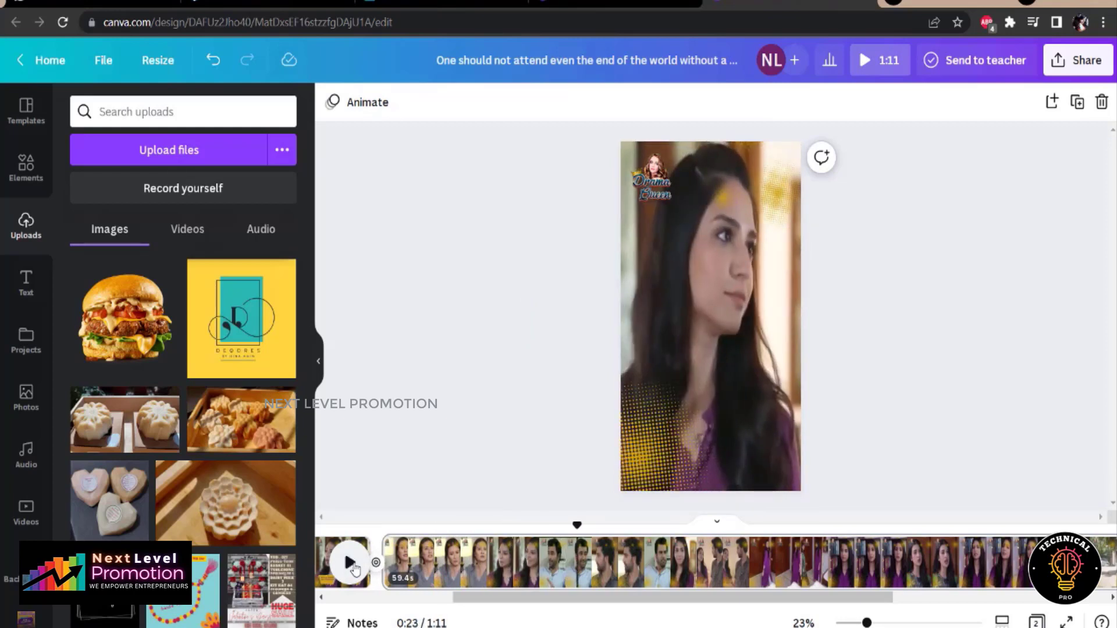
key("s")
left_click(376, 562)
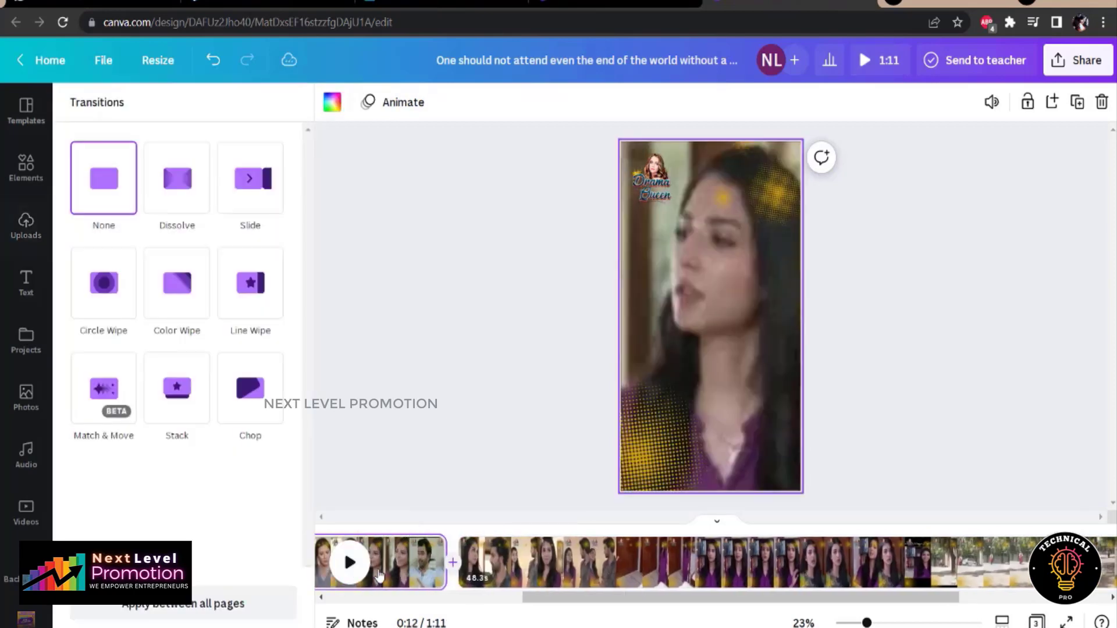
left_click(203, 304)
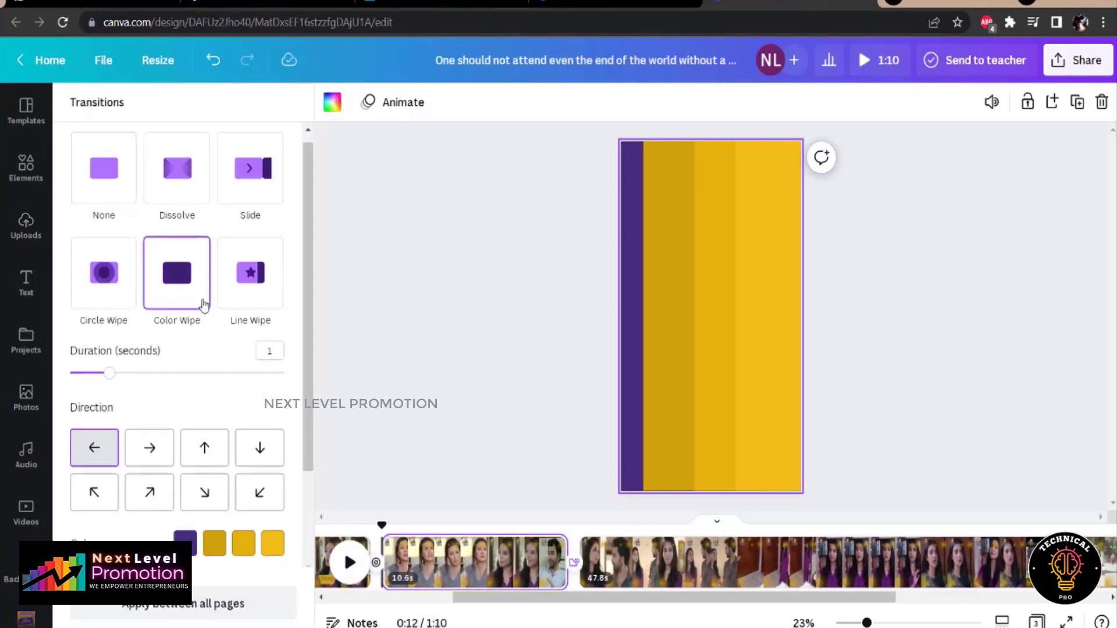
- Copy the speech-bubble caption from the first page and paste it onto the third page
left_click(618, 559)
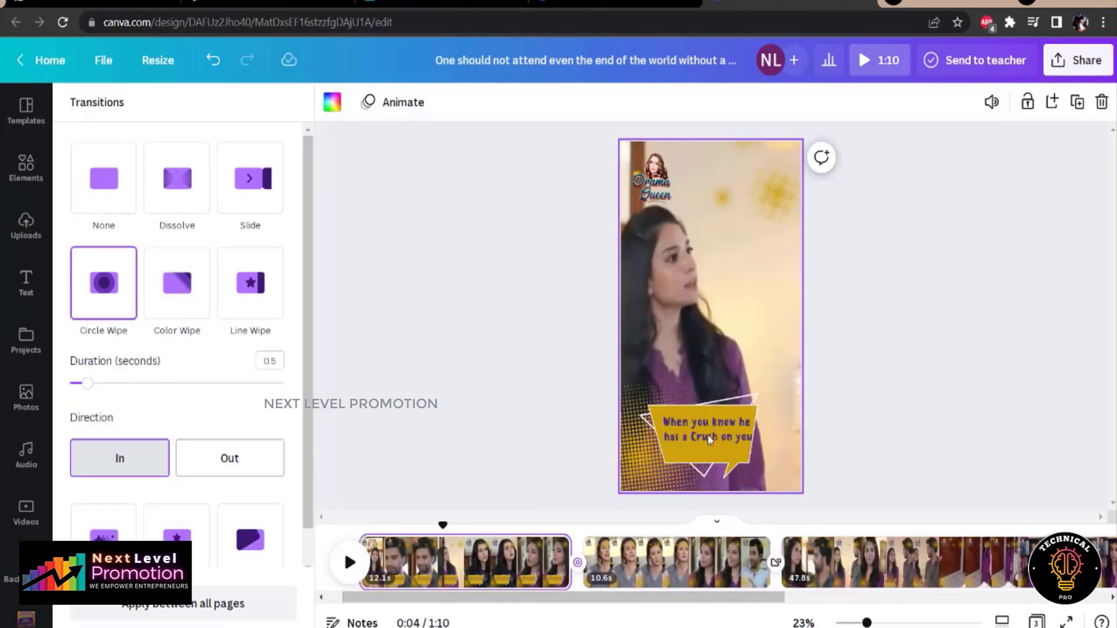
left_click(707, 434)
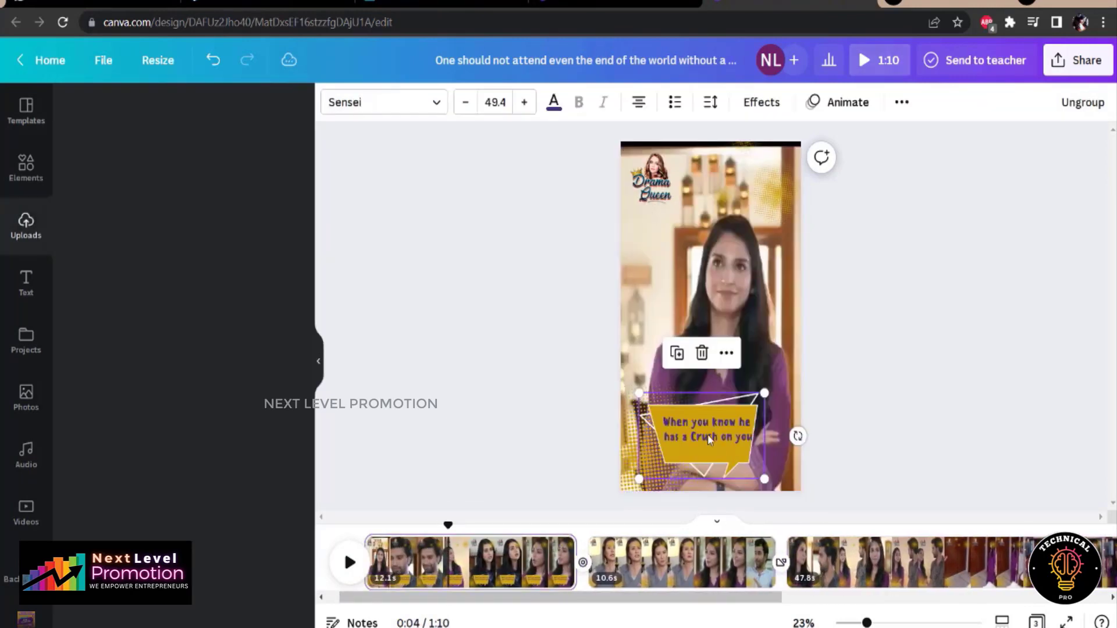
right_click(708, 434)
left_click(755, 150)
left_click(898, 561)
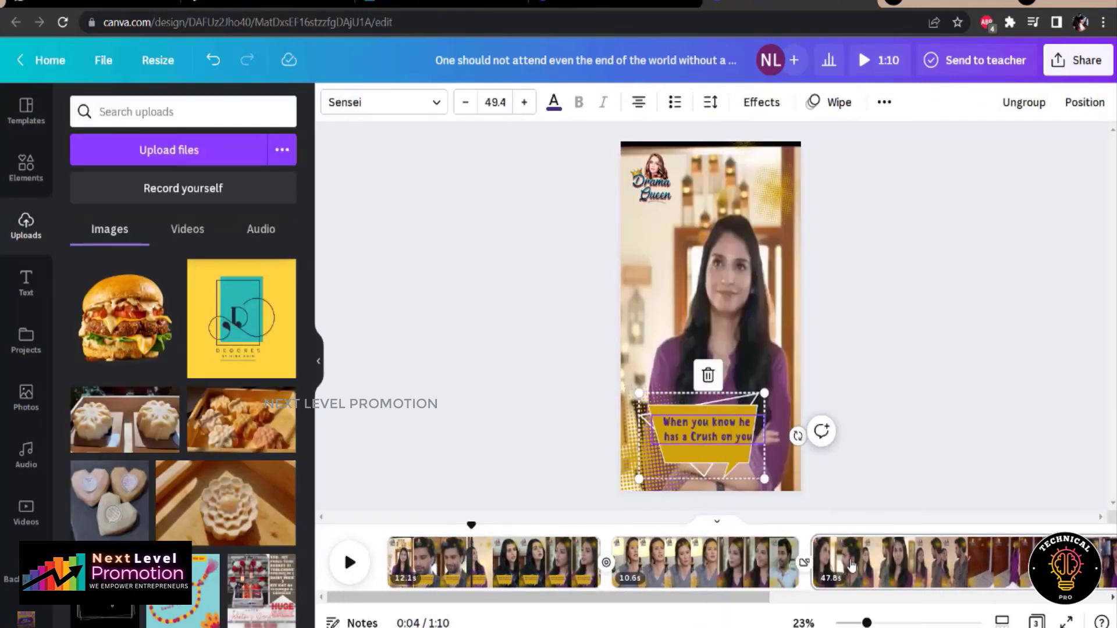
left_click(678, 407)
right_click(678, 407)
left_click(721, 410)
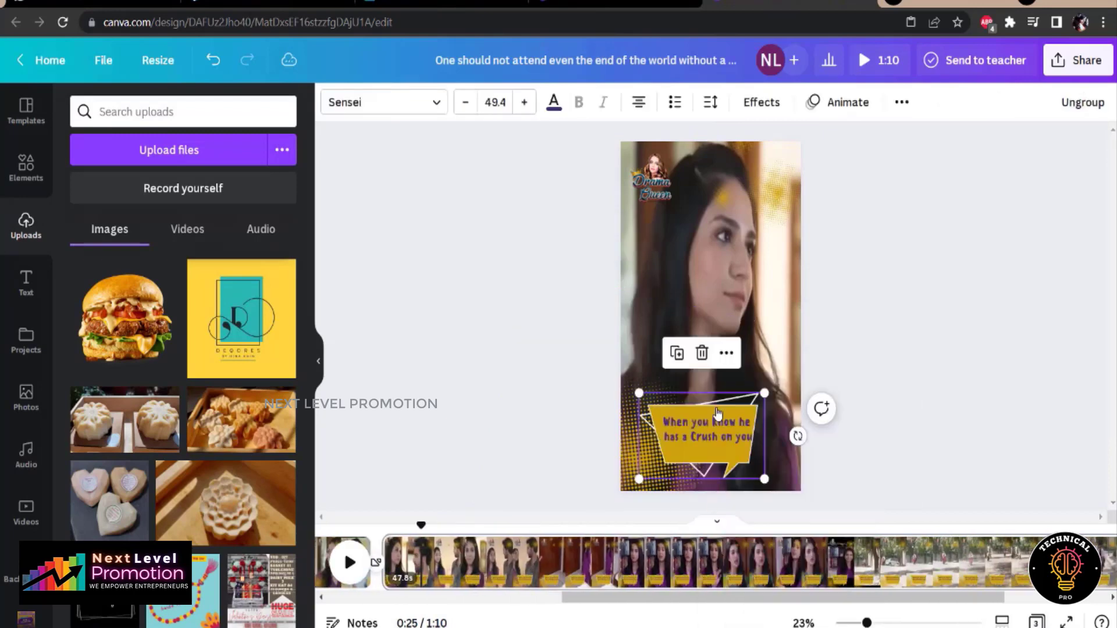
left_click(901, 404)
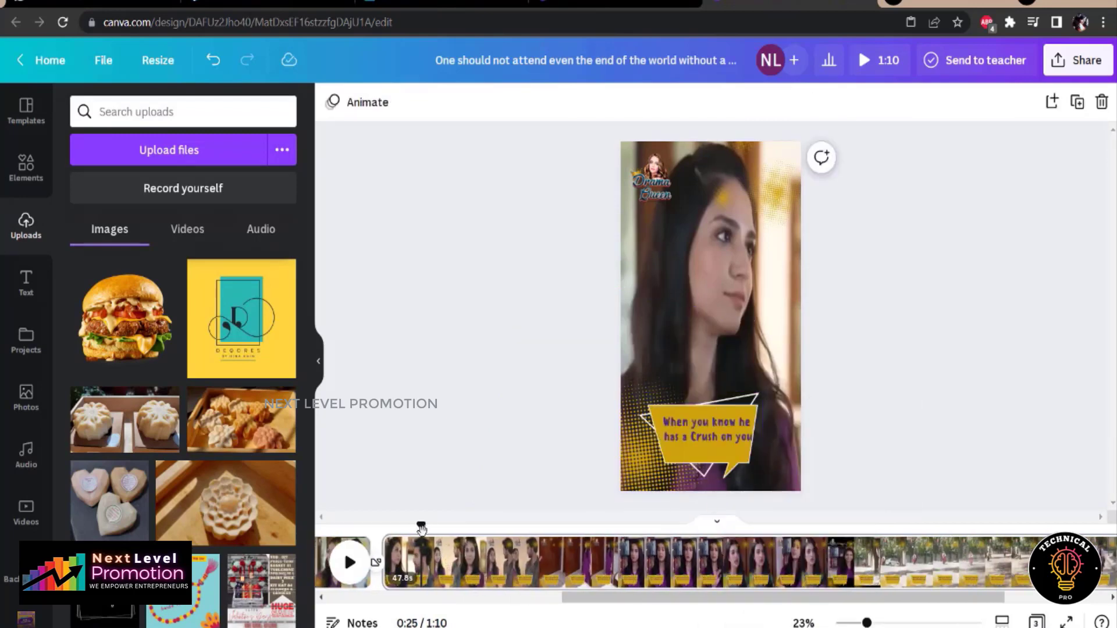
- Play the third page to find the cut point, split it at 0:31, and add a Slide transition there
left_click_drag(421, 528, 413, 527)
left_click(349, 563)
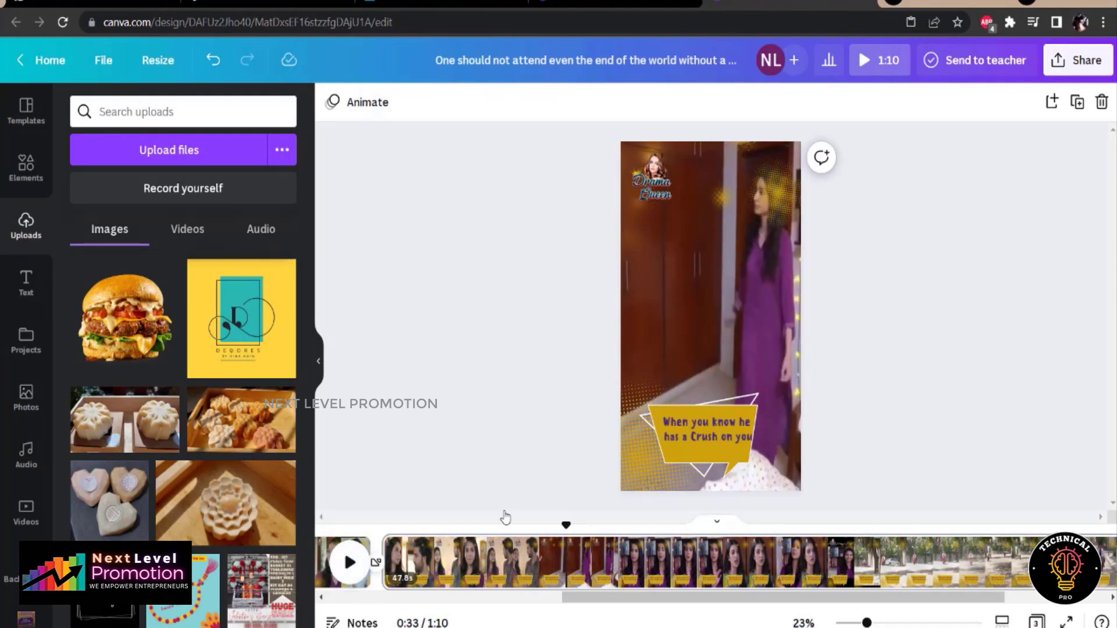
left_click_drag(566, 527, 513, 528)
left_click(357, 573)
left_click(358, 572)
key("s")
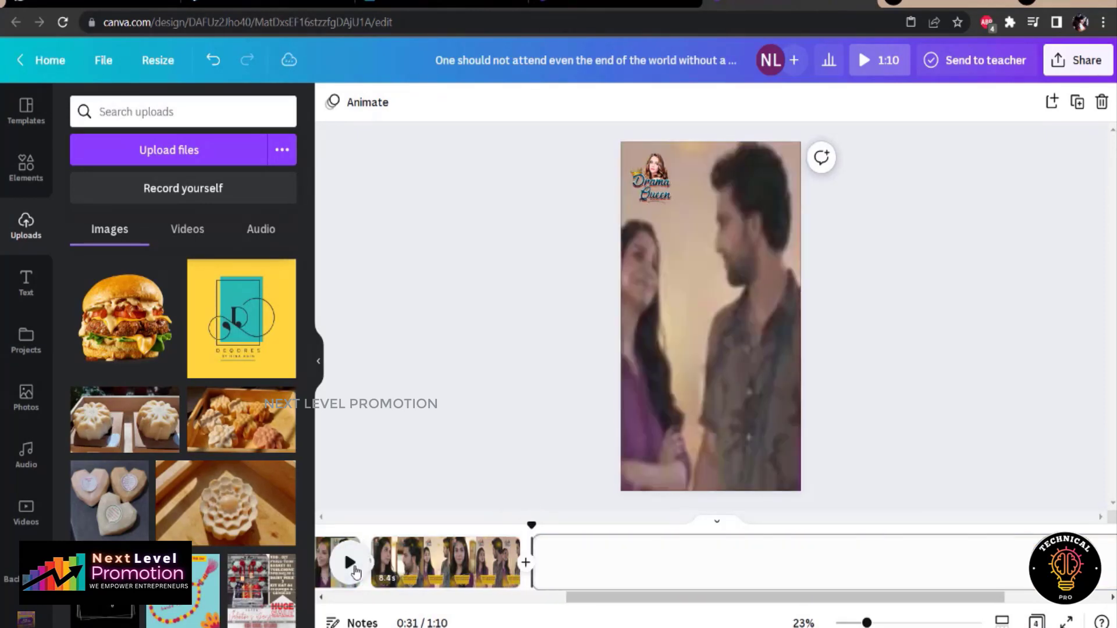
left_click(376, 563)
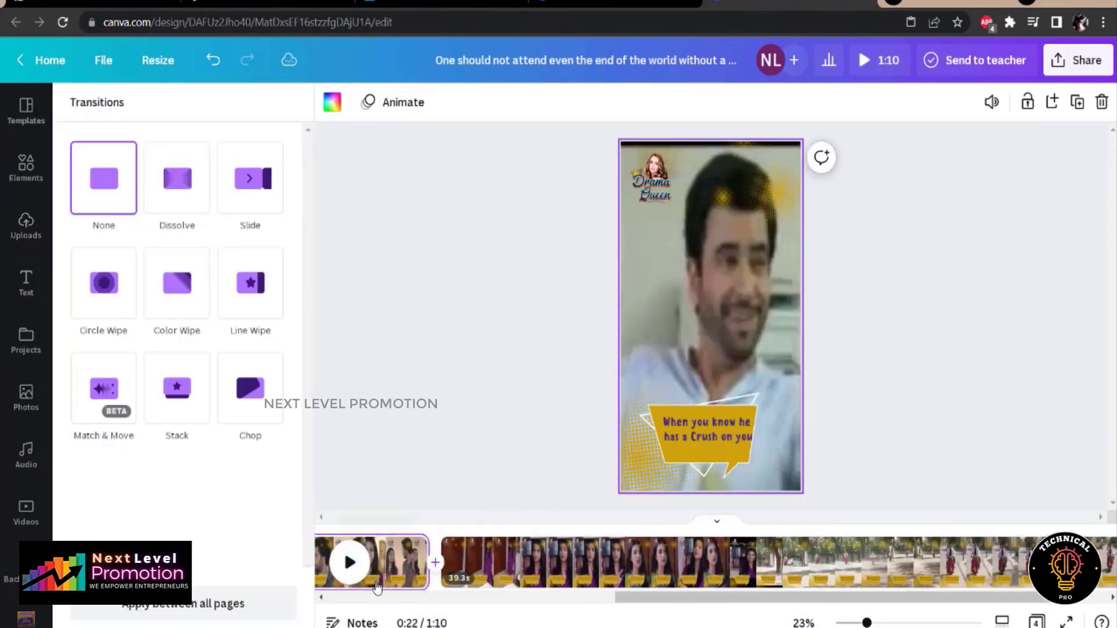
left_click(242, 204)
- Replace the third page's caption text with "The Sensible Elder Sister"
left_click(726, 425)
double_click(745, 429)
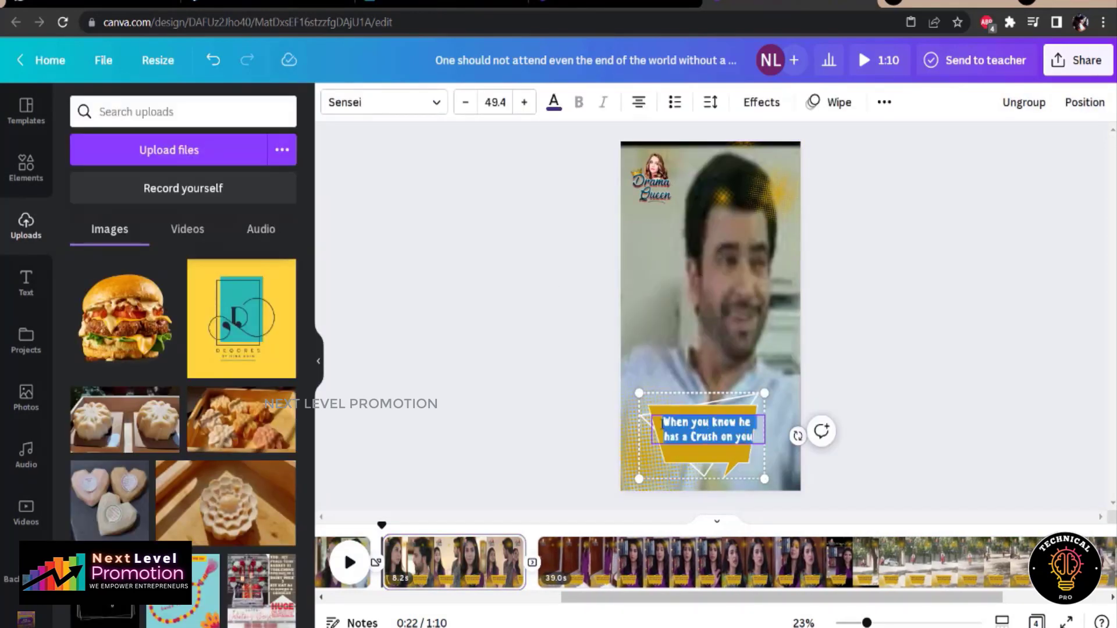
key("BackSpace")
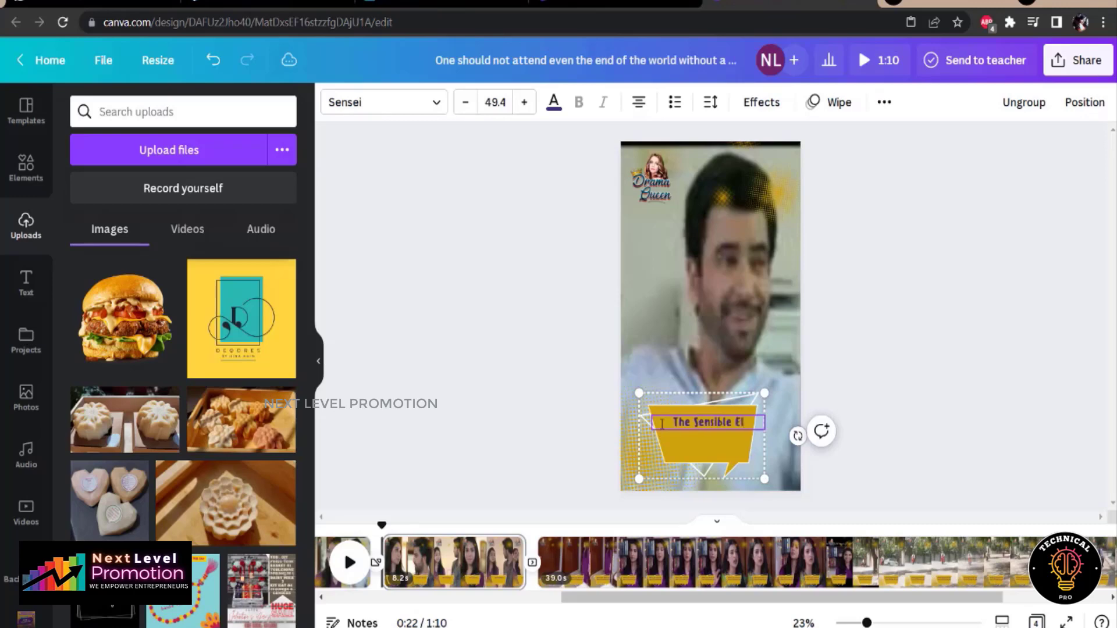
left_click(933, 420)
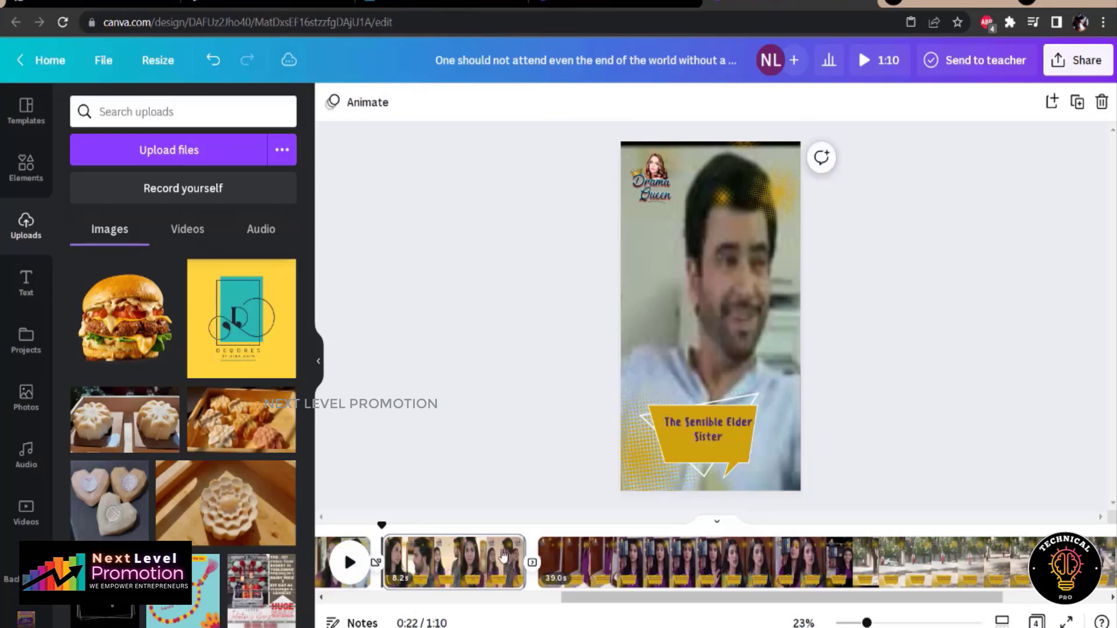
- Play the video on from the third page and split the fourth page at 0:48, where the street scene starts
left_click_drag(379, 524, 611, 524)
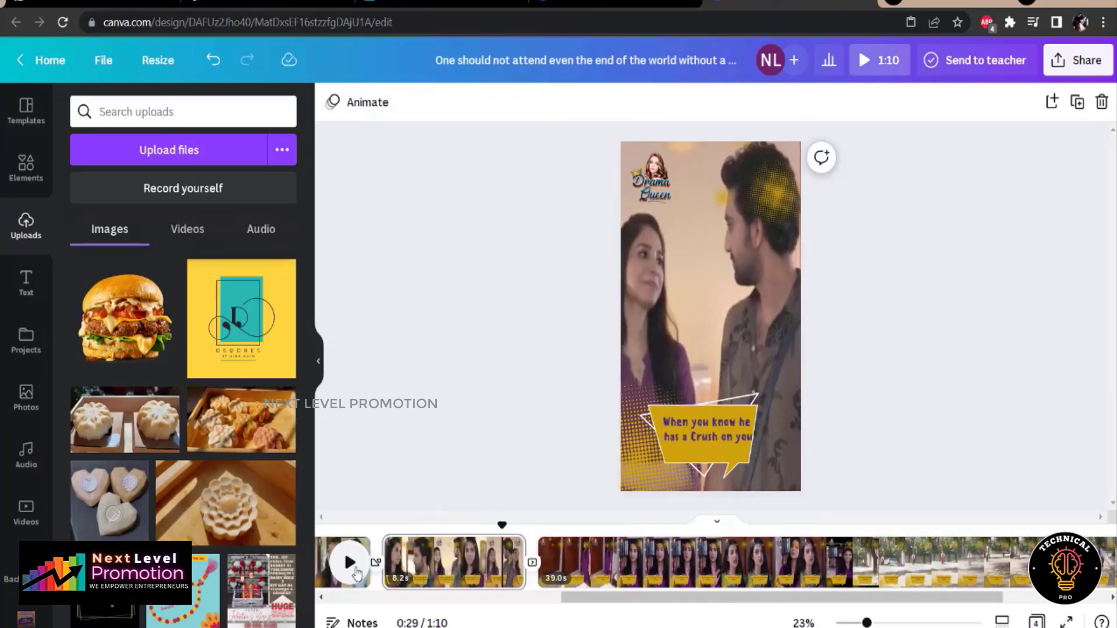
left_click(356, 571)
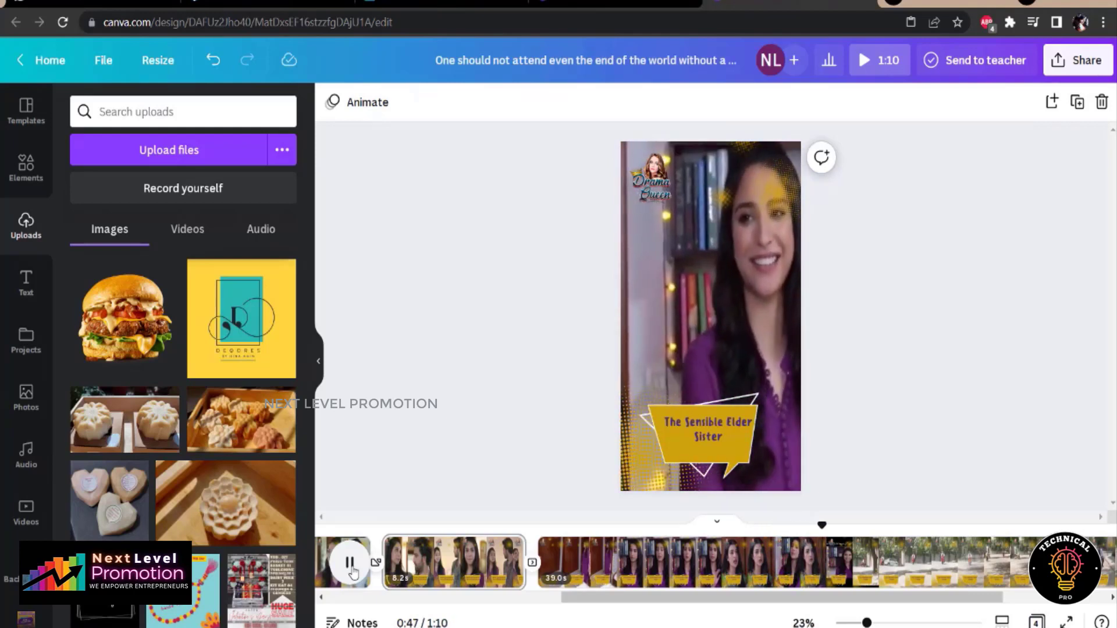
left_click(349, 562)
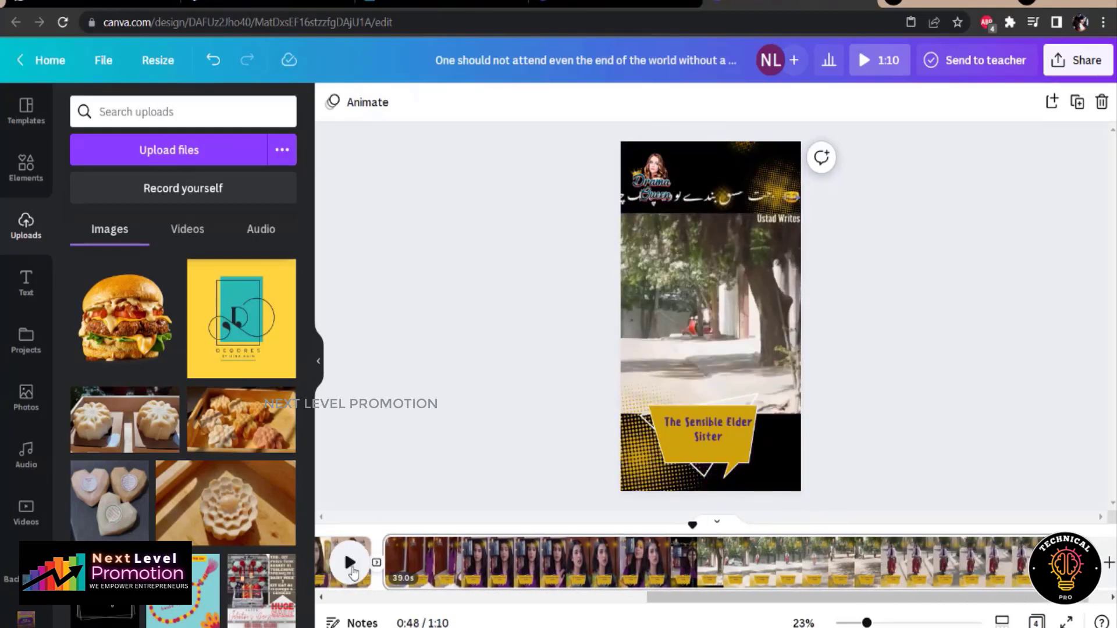
key("s")
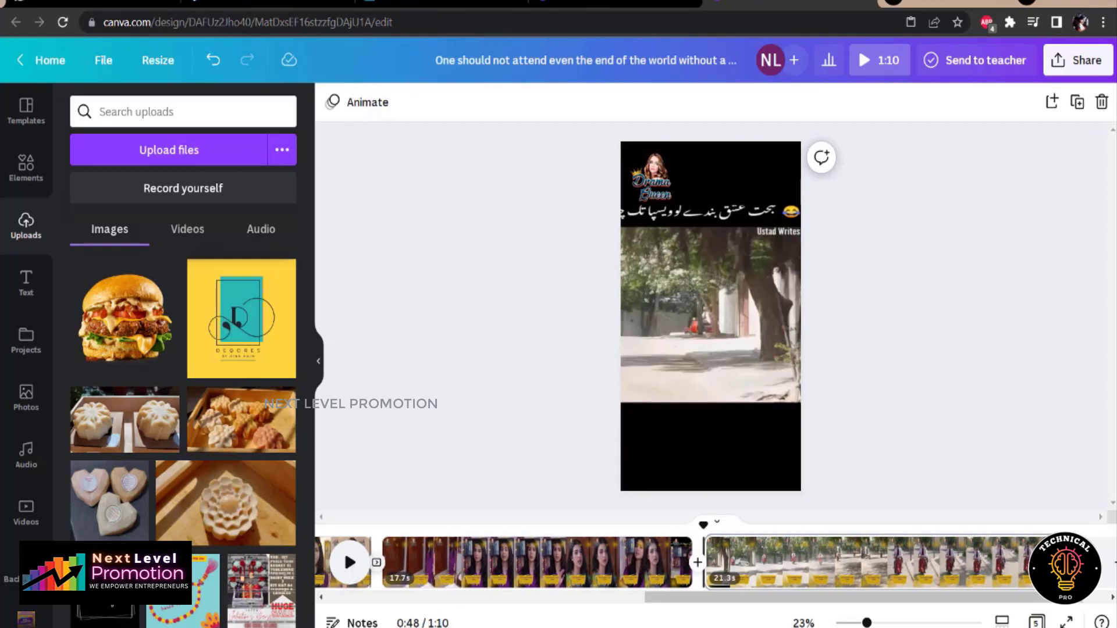
- Split the last page at 0:50, delete the 1.2 s piece before the cut, and add a Dissolve transition after the fourth page
left_click(732, 557)
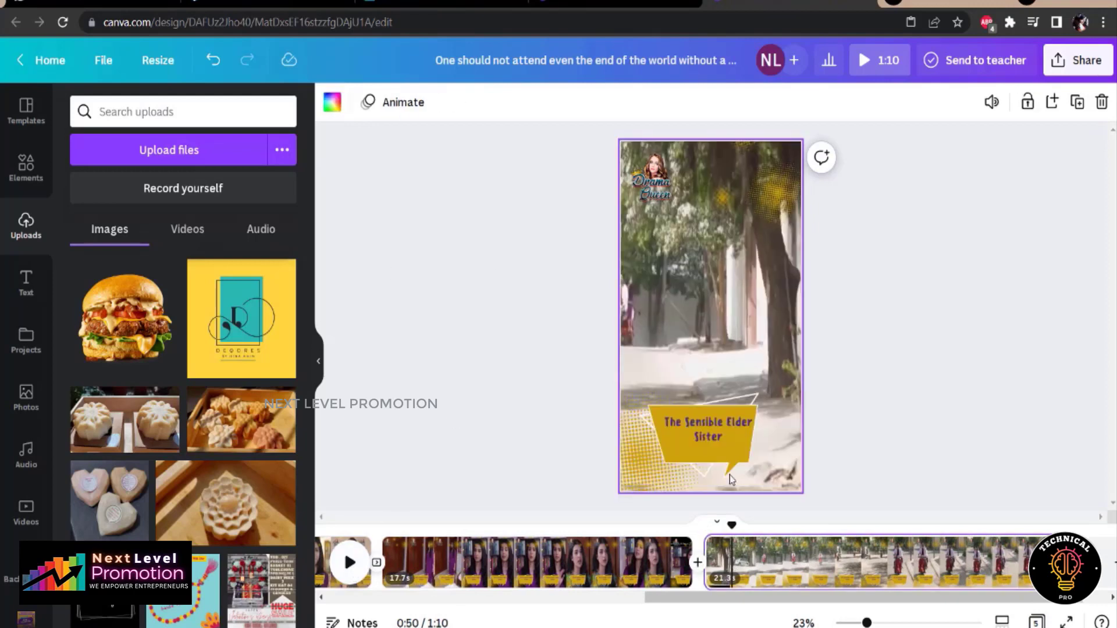
left_click(745, 547)
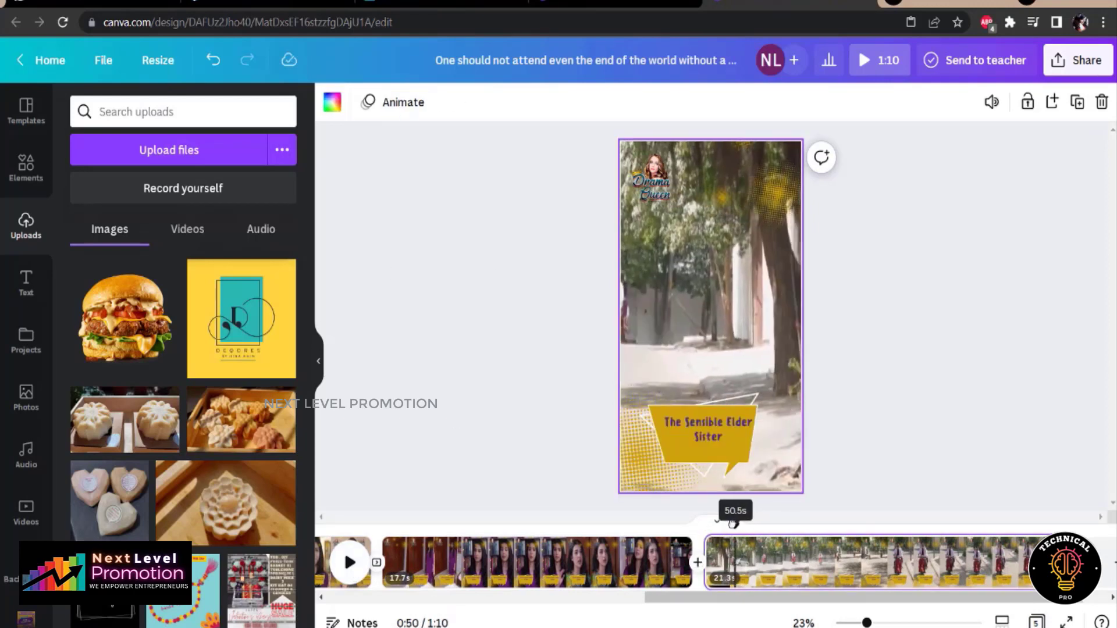
key("s")
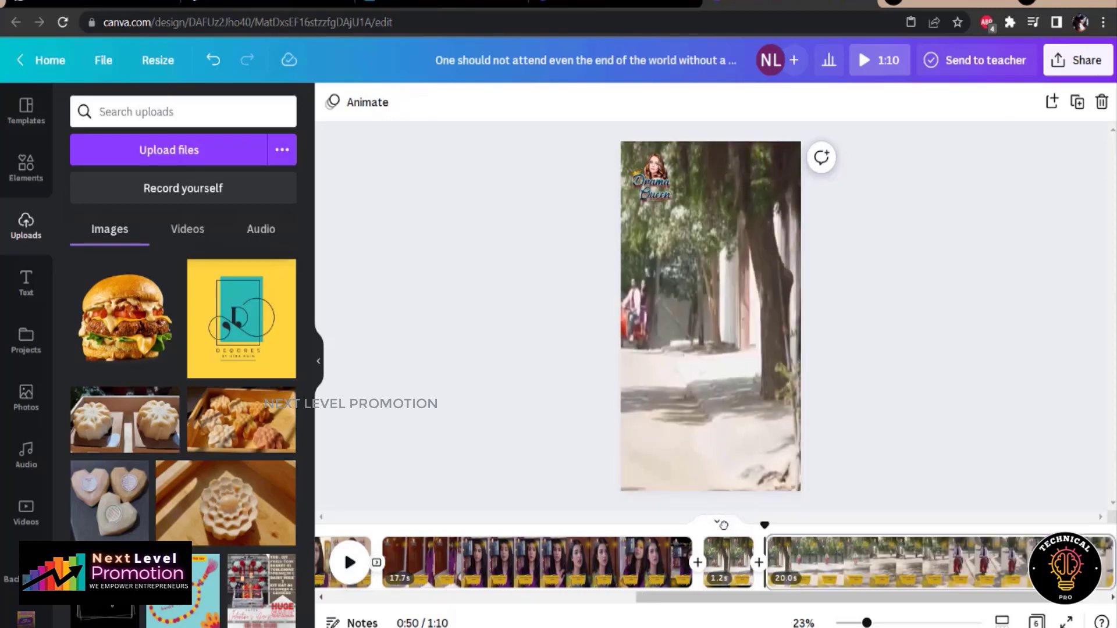
key("Delete")
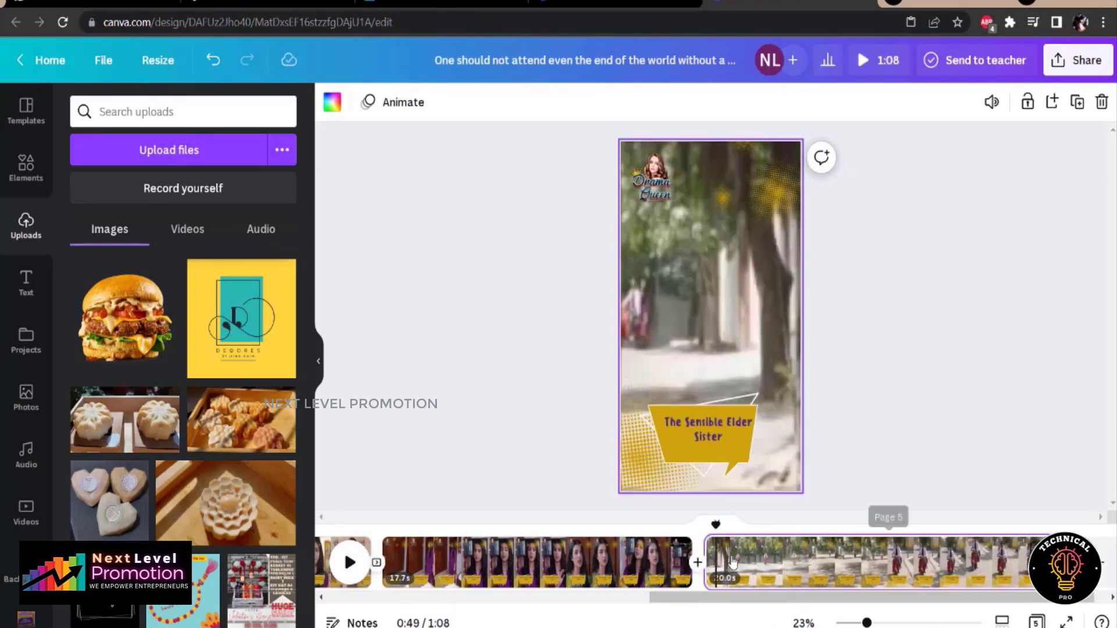
left_click(698, 575)
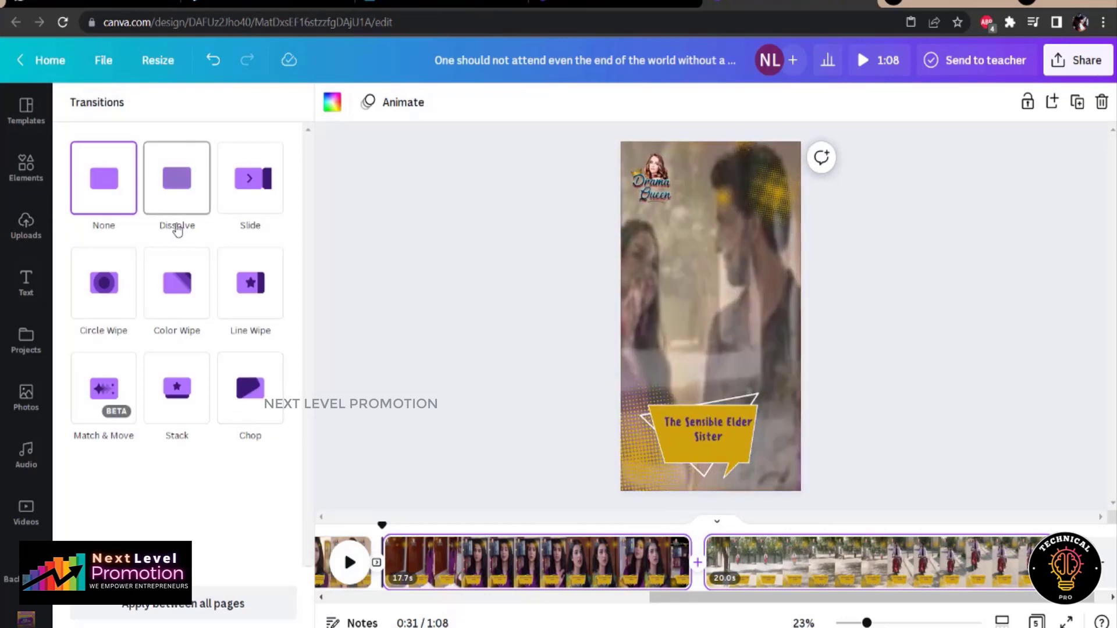
left_click(177, 228)
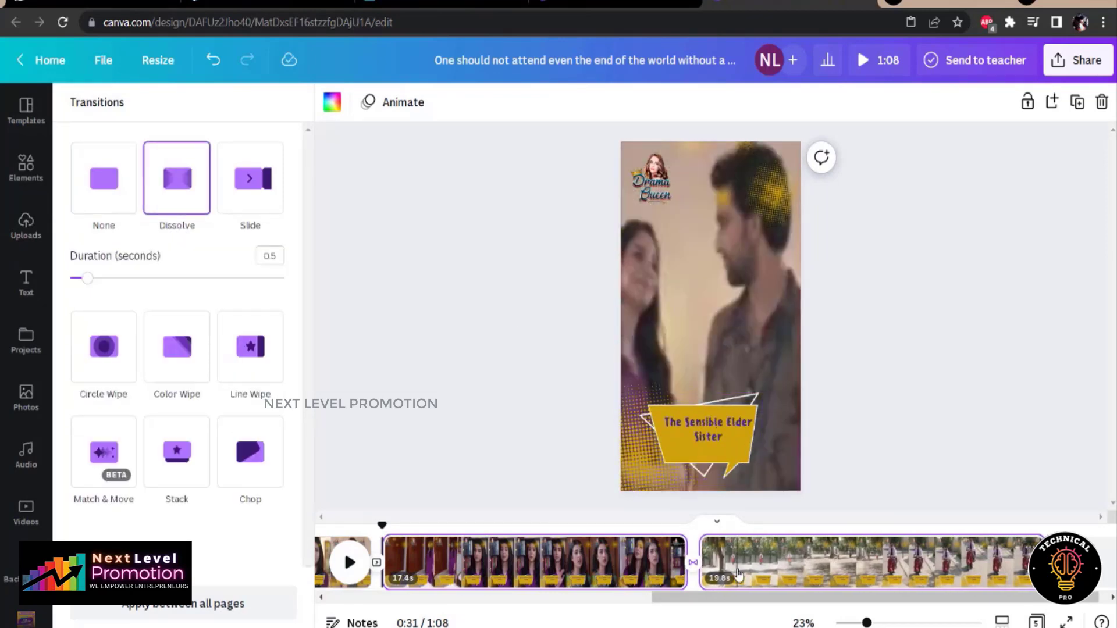
- Replace the last page's caption text with "The Basanti"
left_click(737, 574)
left_click(704, 433)
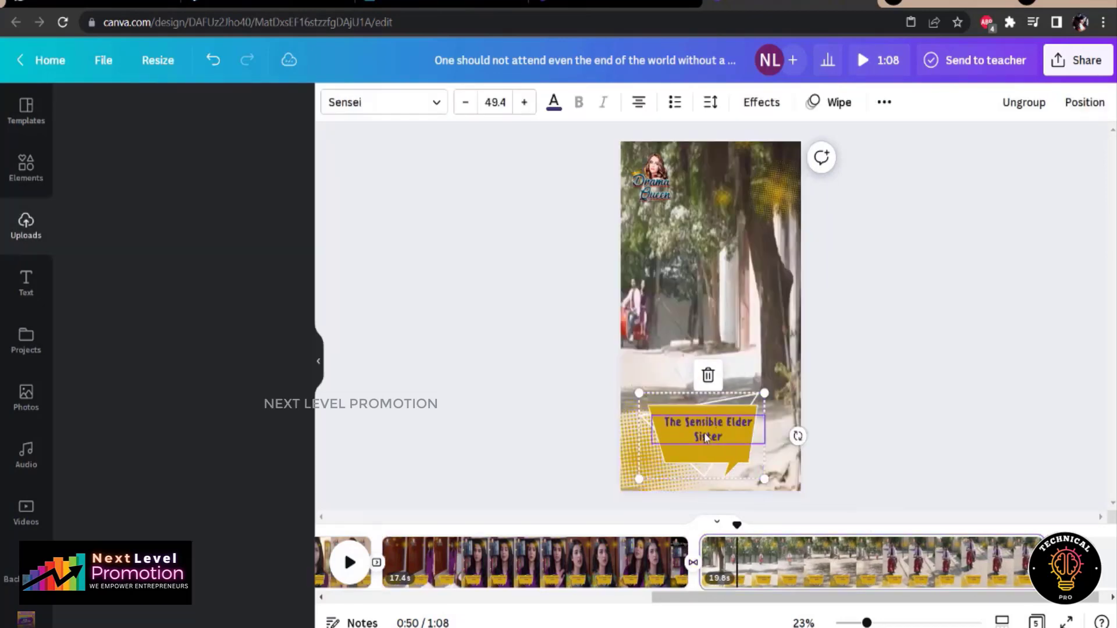
double_click(704, 431)
type("The Basanti")
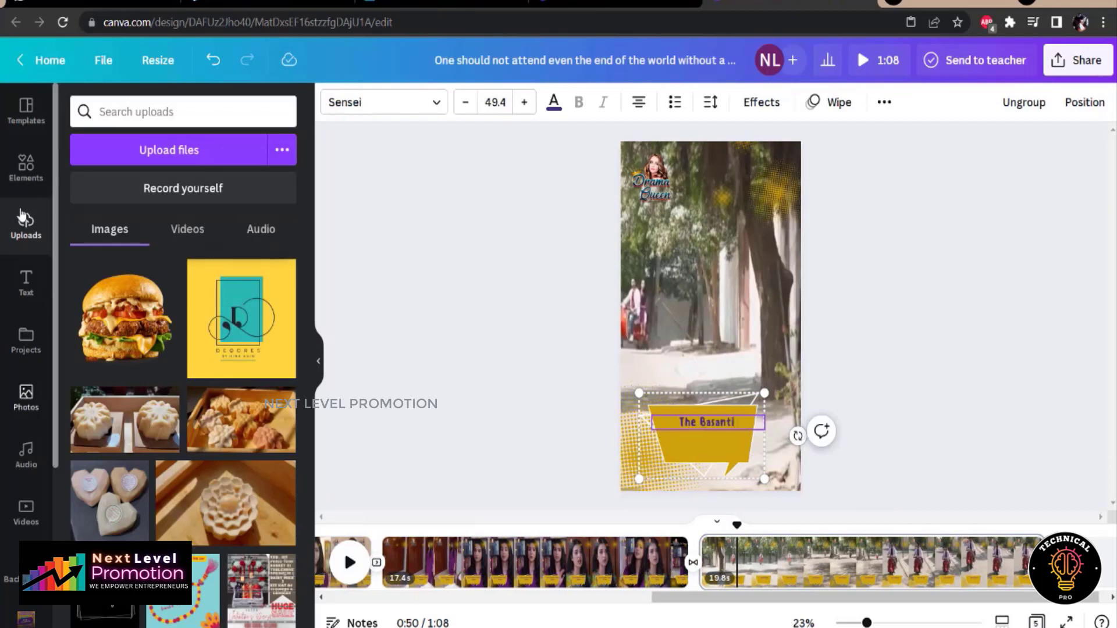
- Search the elements for "laughing emoji" and place the giggling face with hand over mouth below "The Basanti" in the last page's caption bubble
left_click(26, 167)
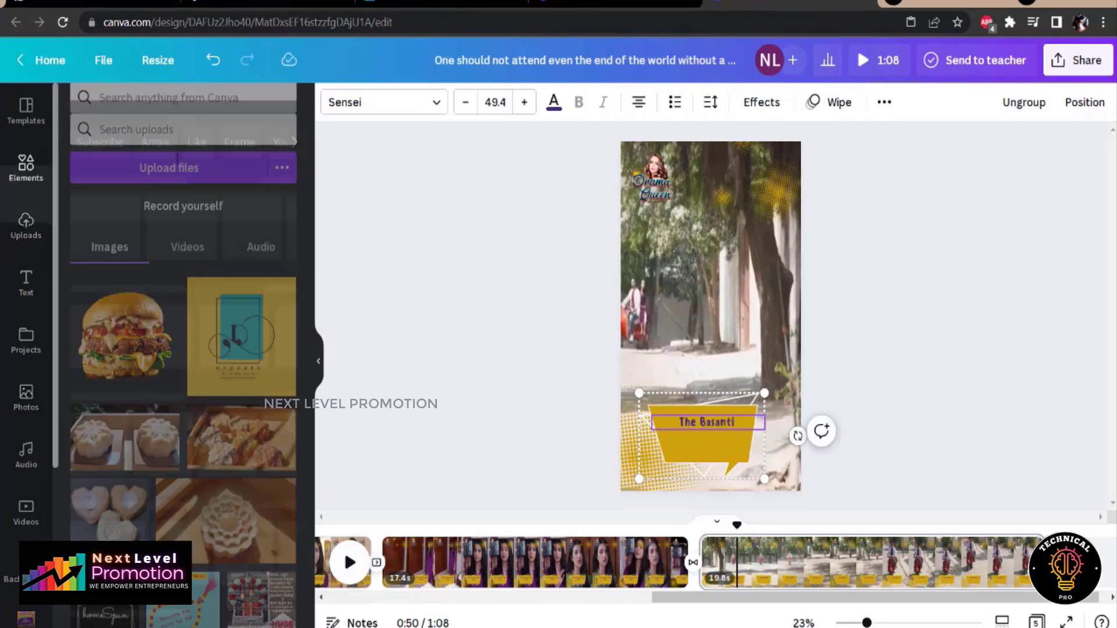
left_click(156, 113)
type("laughing emojis")
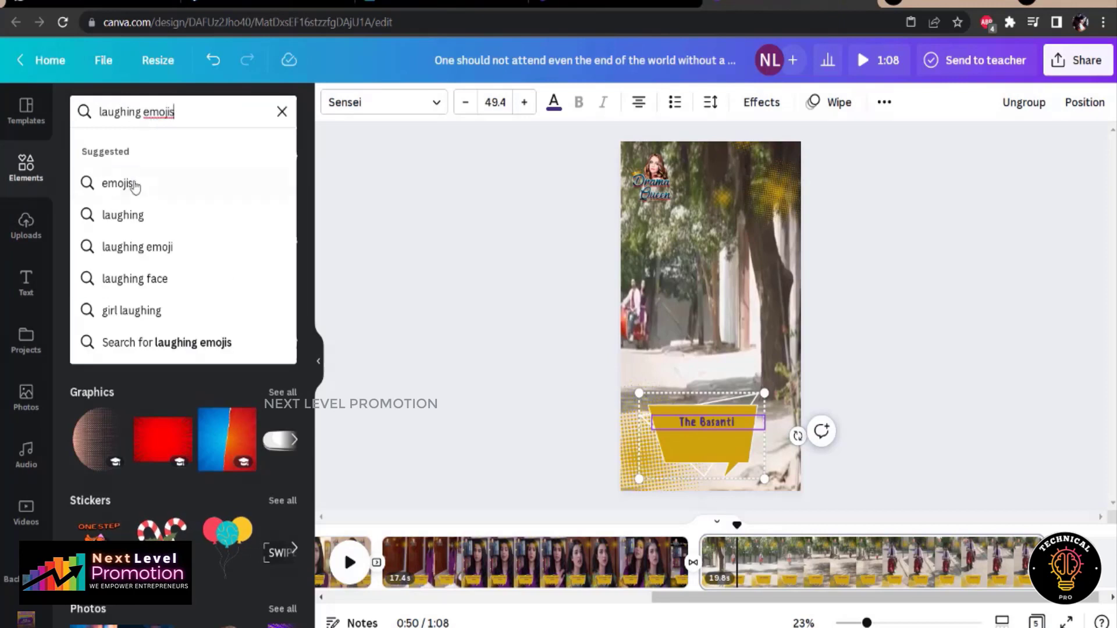
left_click(135, 247)
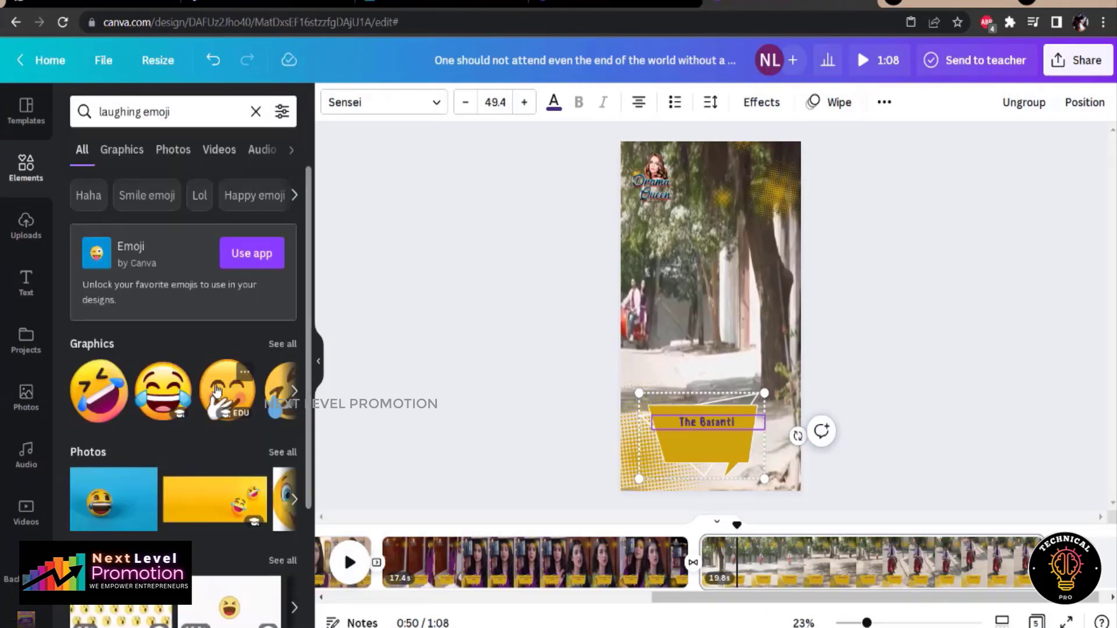
left_click(216, 391)
left_click_drag(674, 279, 724, 333)
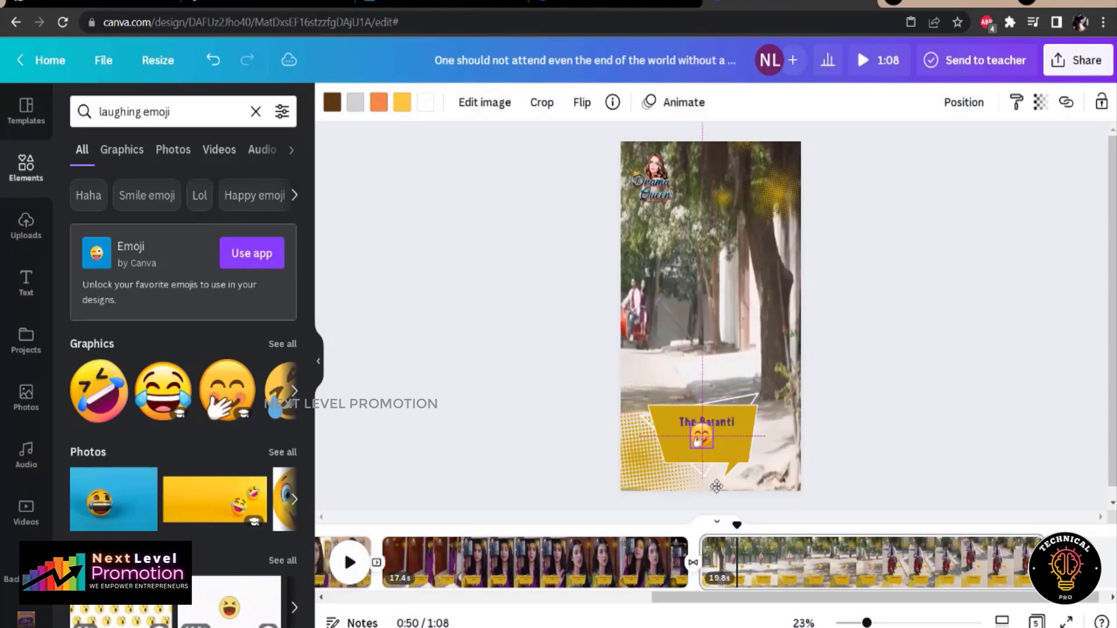
- Enlarge the caption text "The Basanti" to size 60.4 and centre it above the emoji in the yellow bubble
left_click(731, 426)
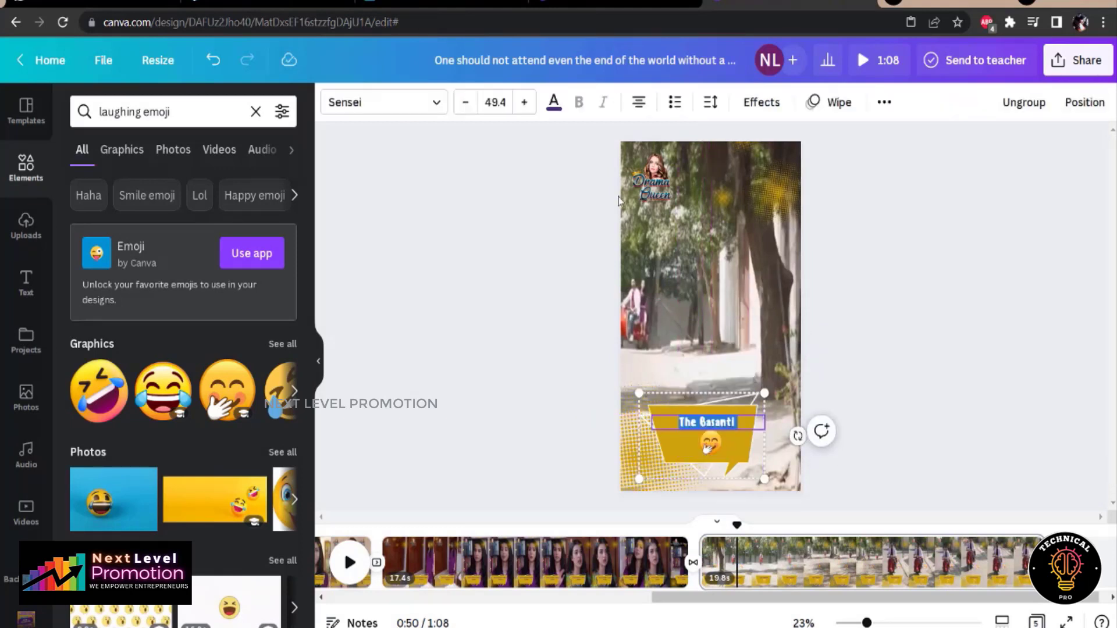
left_click(724, 427)
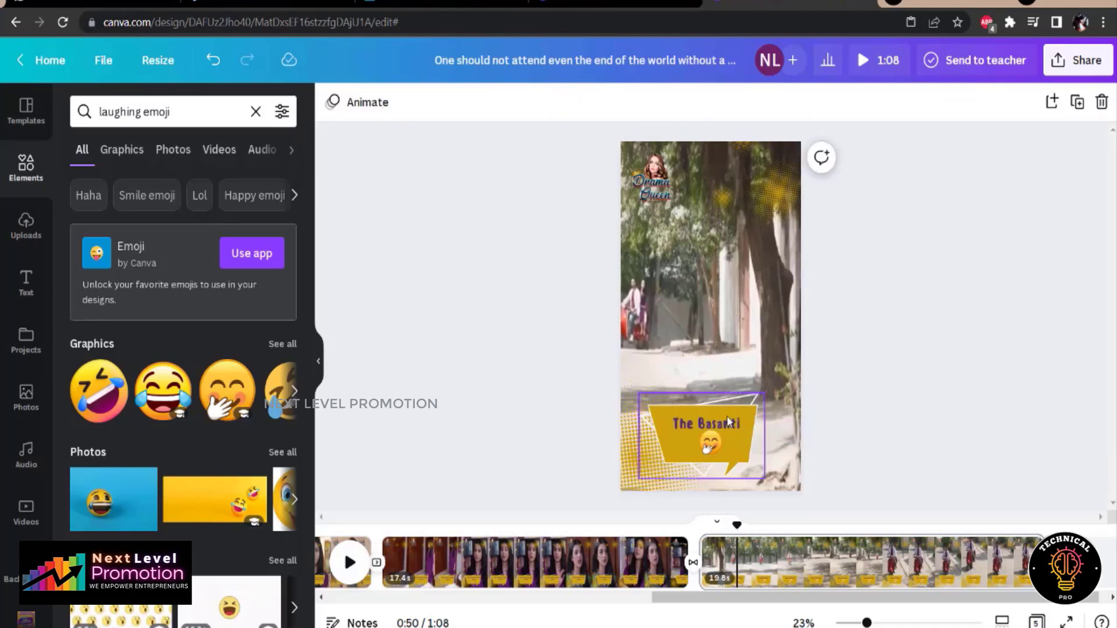
left_click(1013, 334)
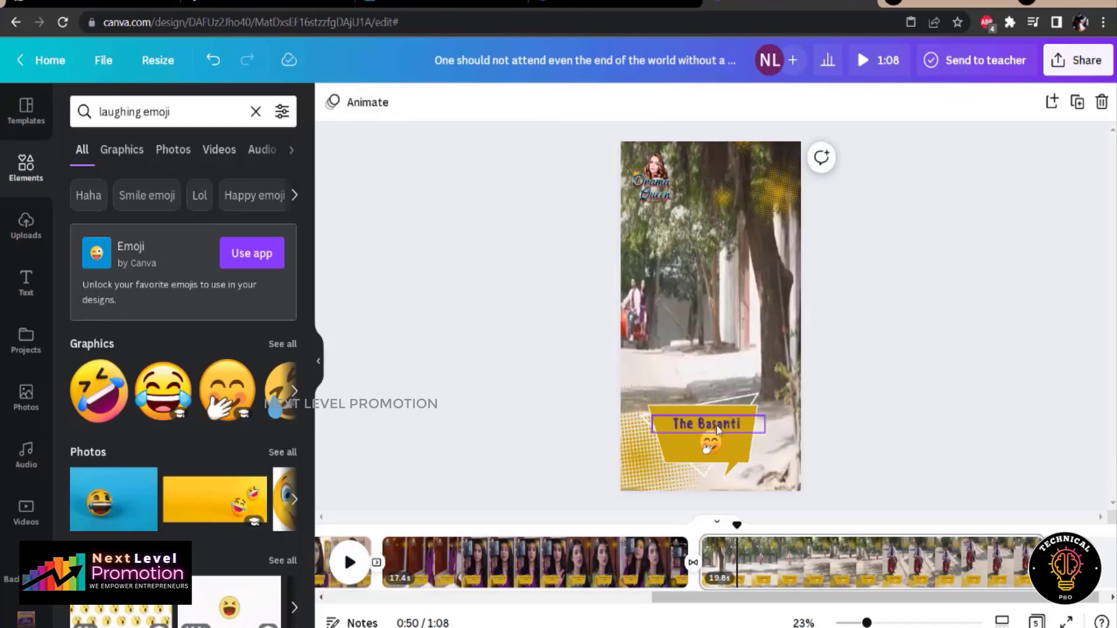
left_click(718, 429)
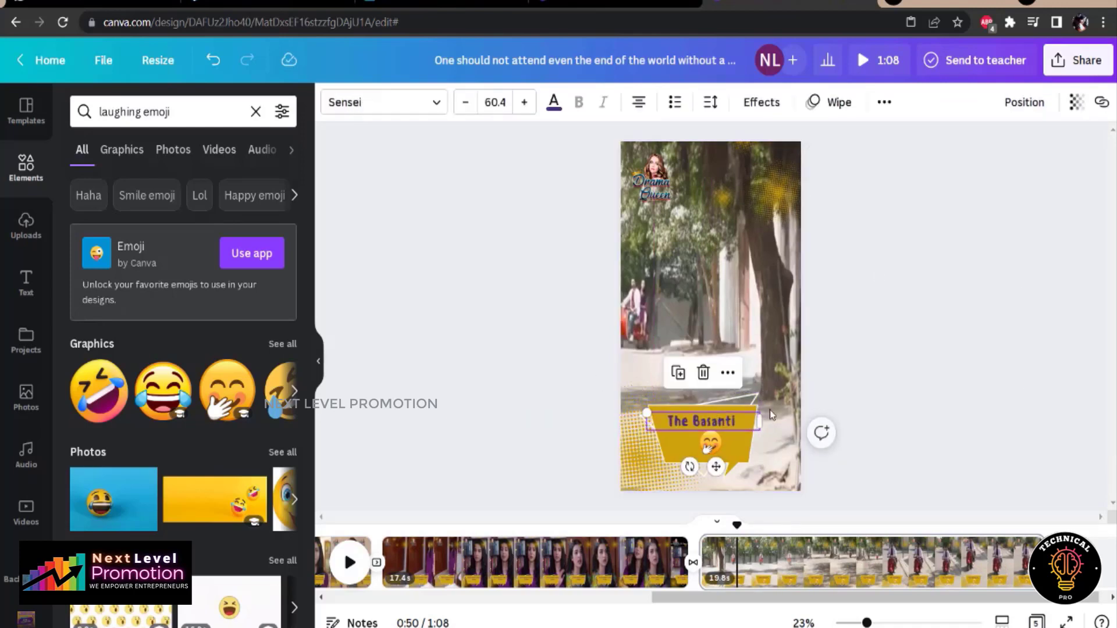
left_click(510, 503)
- Play the last page through to its end, and preview the whole video, skipping ahead to 20.0 s
left_click(350, 563)
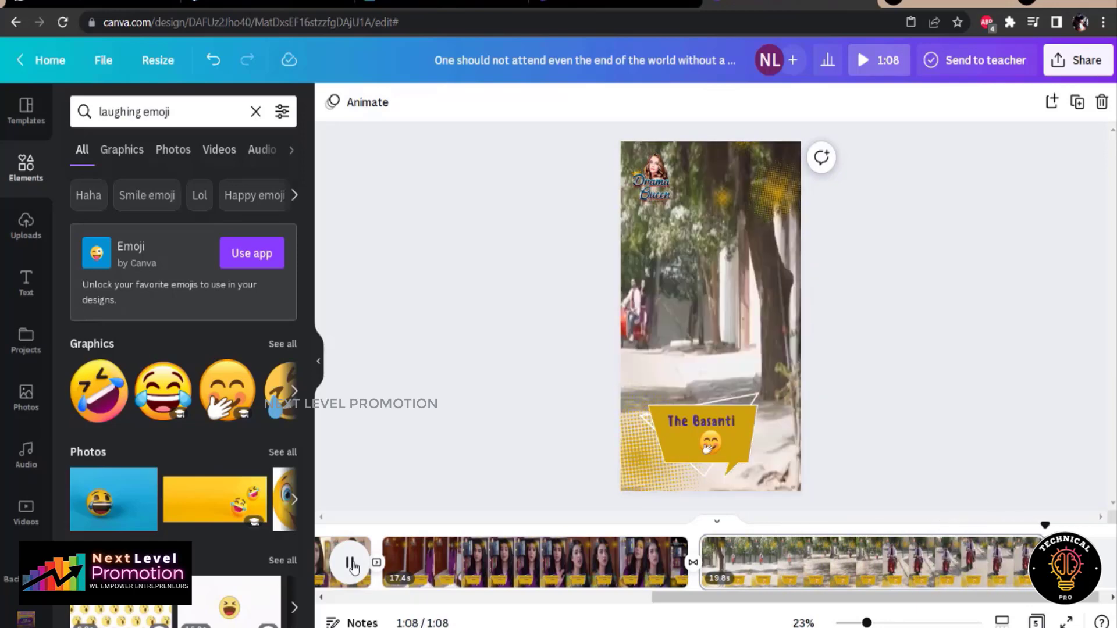
left_click(889, 66)
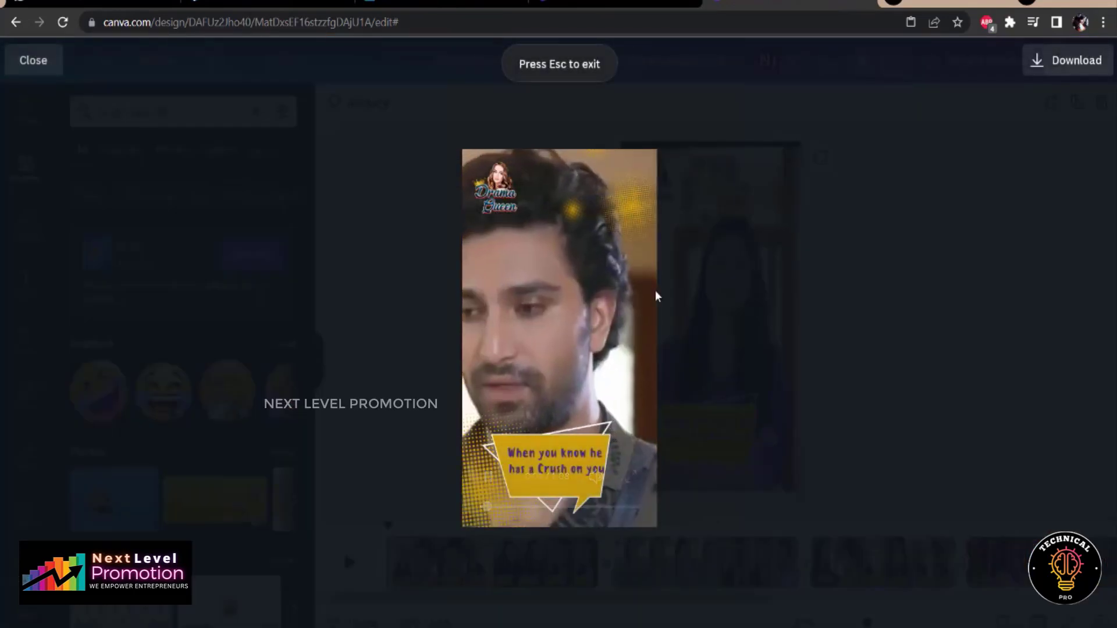
left_click(529, 507)
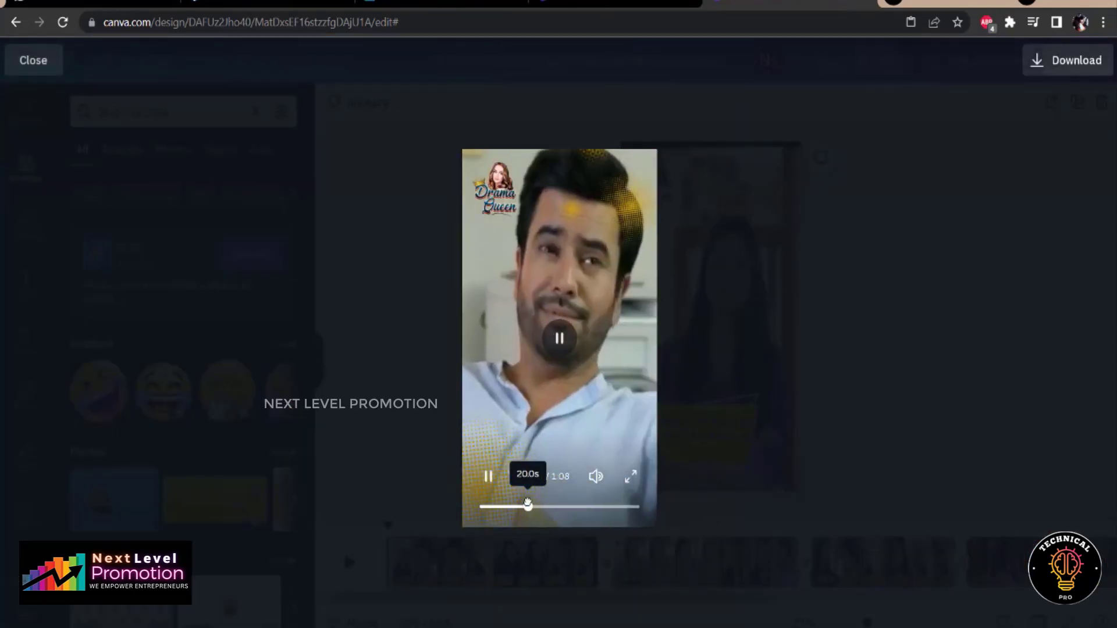